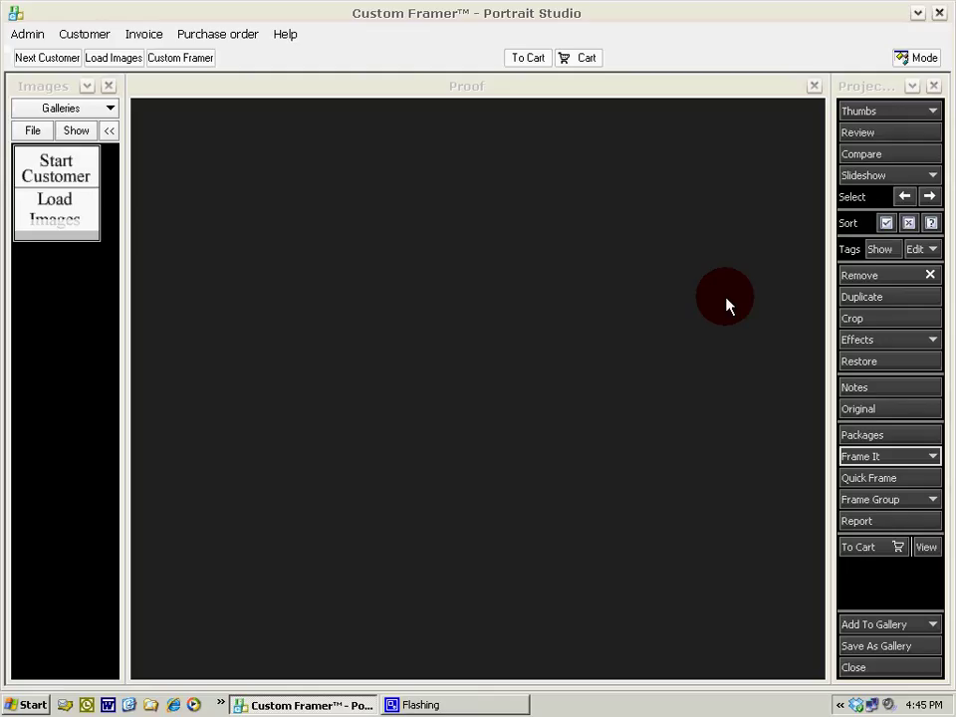
# - Create and save a new customer record with the customer's first and last name
pyautogui.click(30, 59)
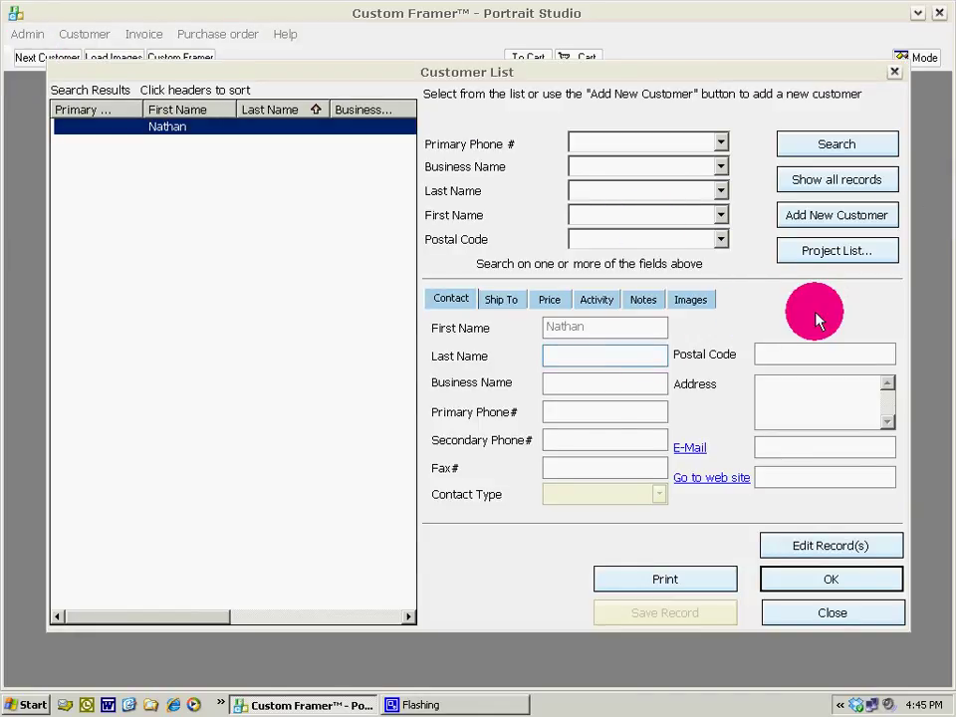
pyautogui.click(816, 219)
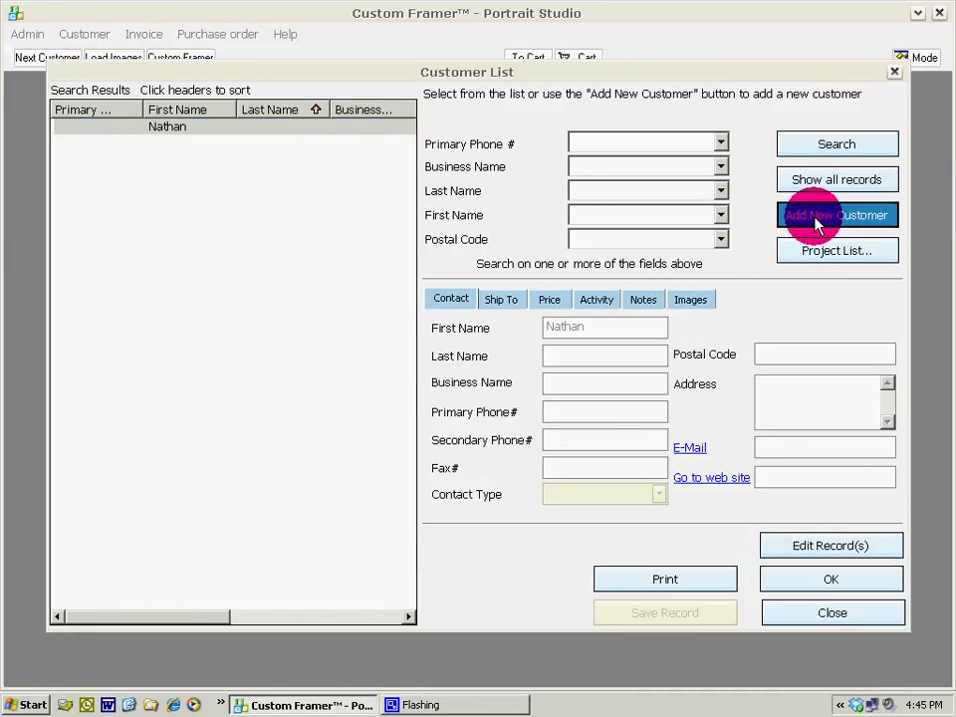
pyautogui.click(601, 327)
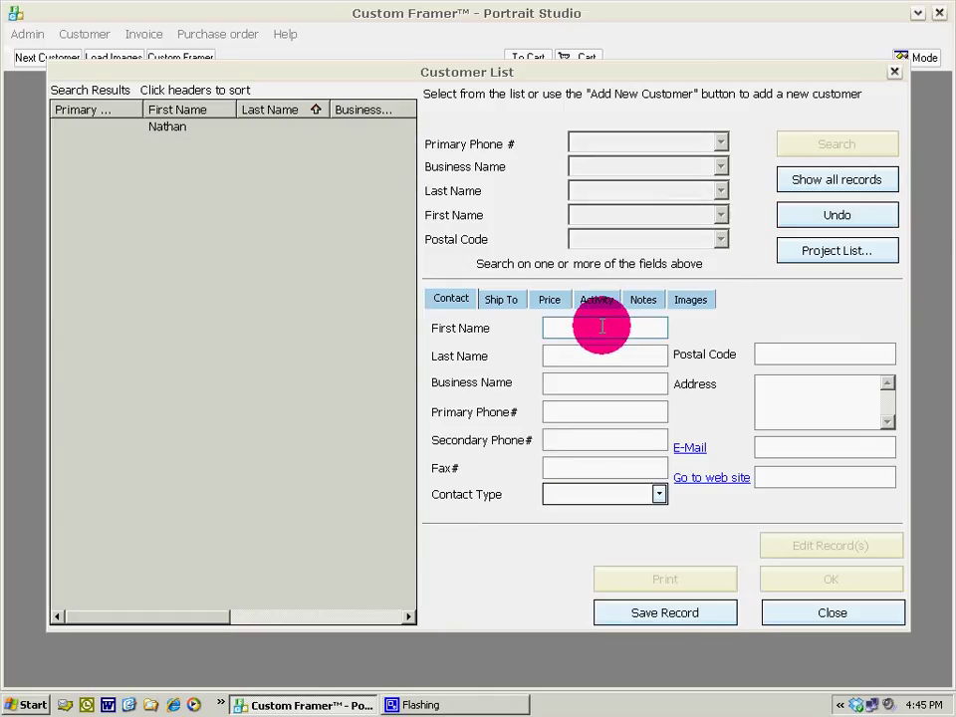
pyautogui.write('John')
pyautogui.click(563, 355)
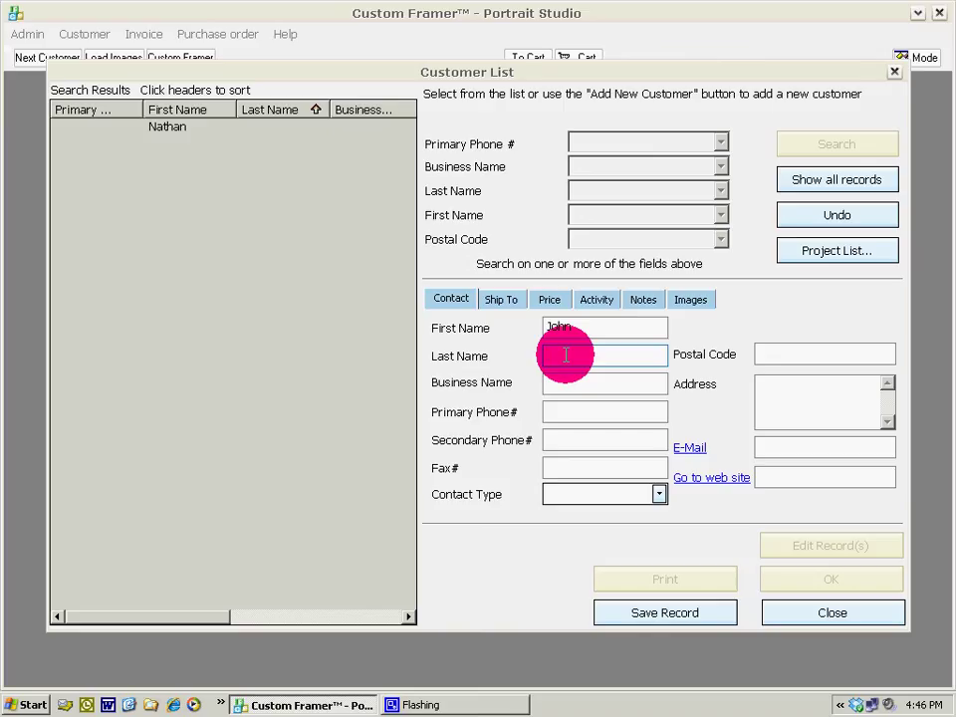
pyautogui.write('Doe')
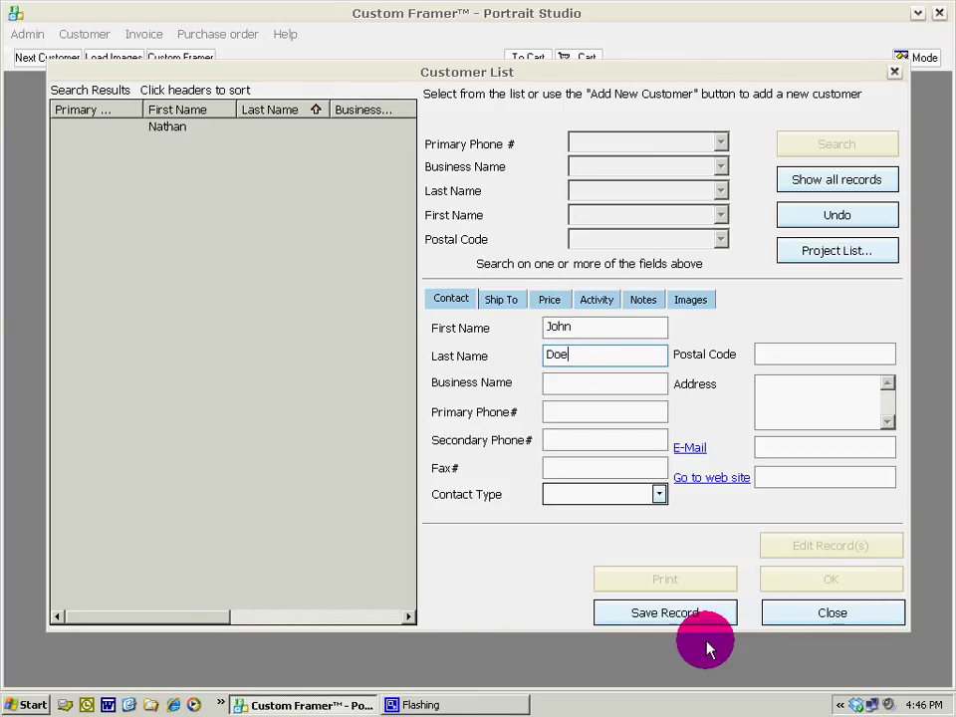
pyautogui.click(662, 614)
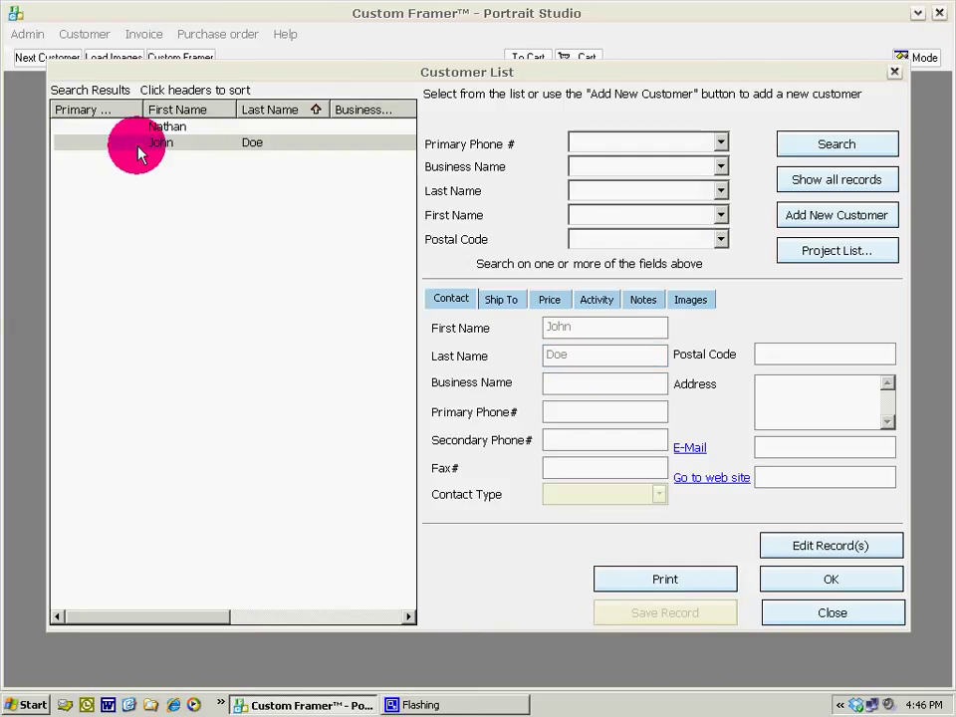
# - Make the newly added customer current and close the customer summary
pyautogui.click(142, 146)
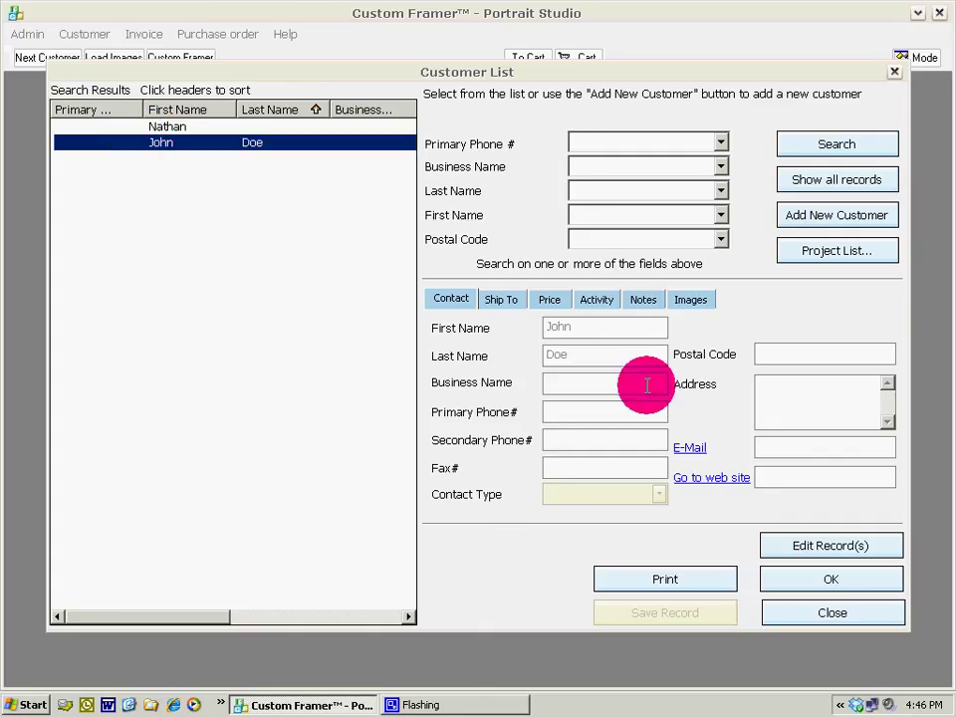
pyautogui.click(822, 582)
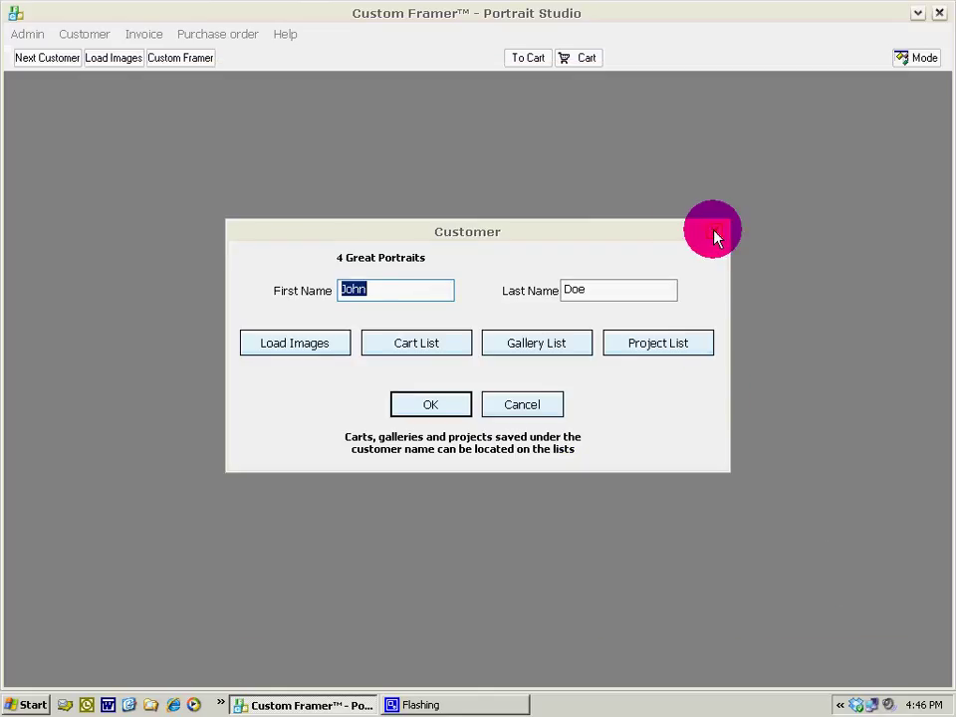
pyautogui.click(713, 236)
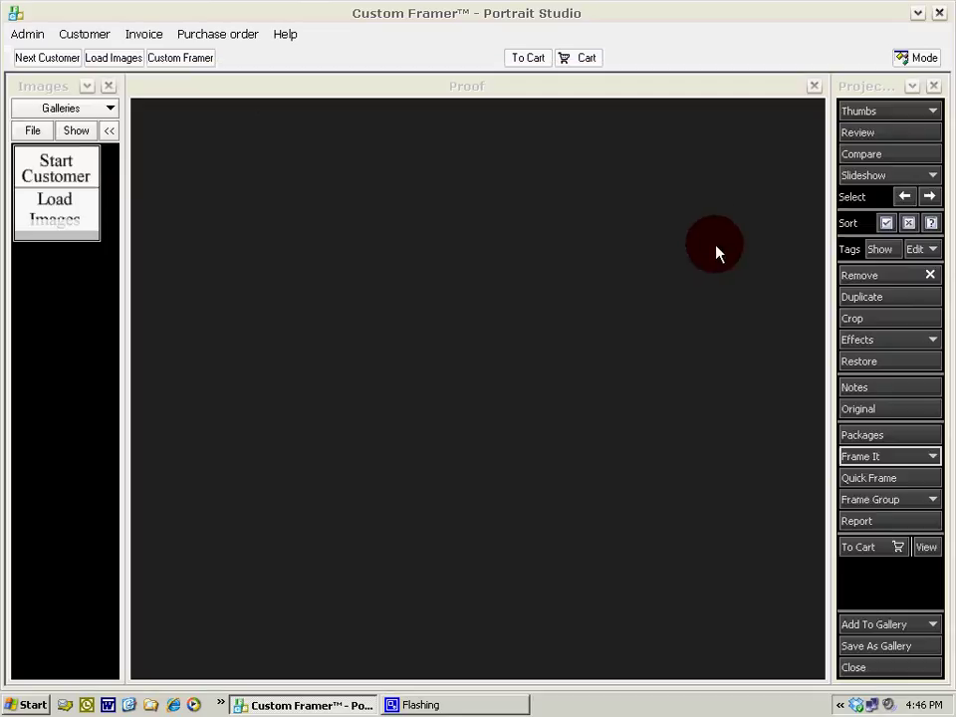
# - Load all eleven WebPhoto portraits as a new gallery and add their thumbnails to the proof
pyautogui.click(102, 60)
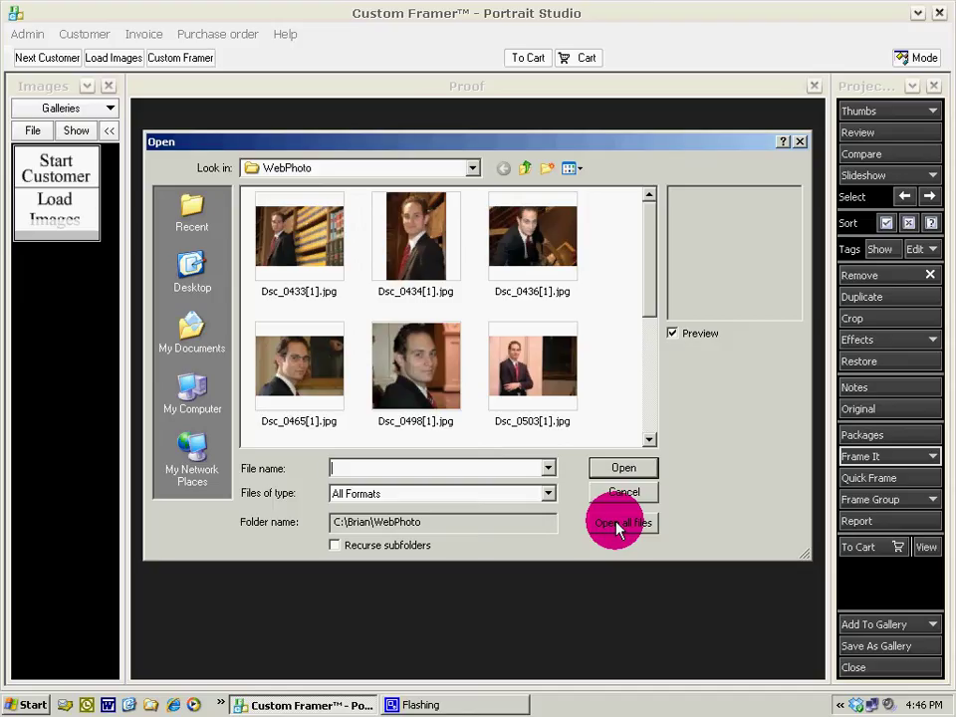
pyautogui.click(619, 523)
pyautogui.click(420, 377)
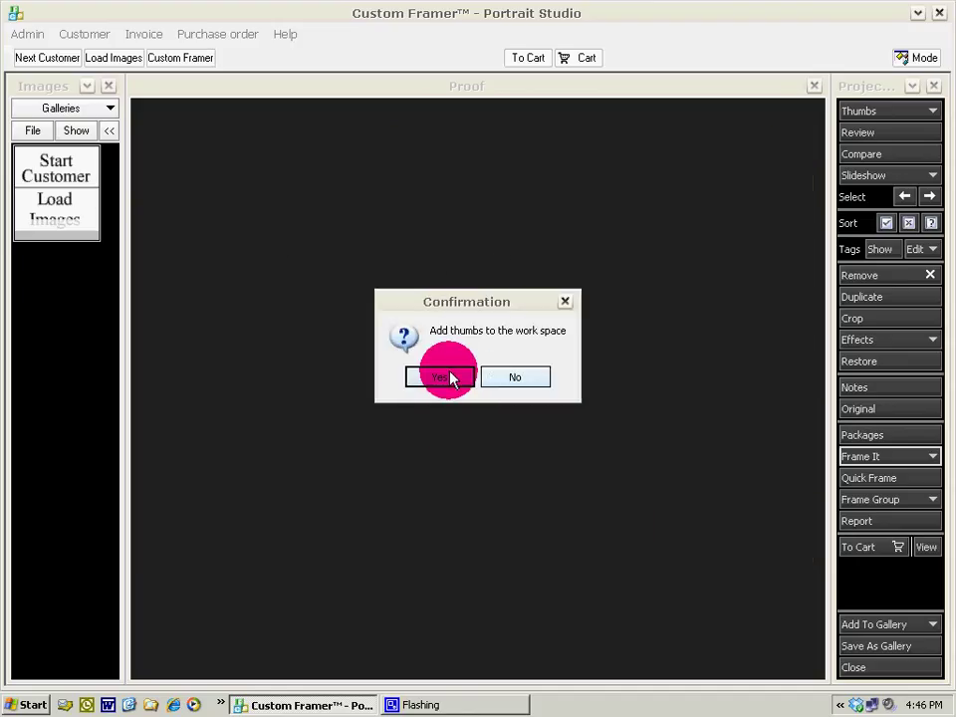
pyautogui.click(447, 380)
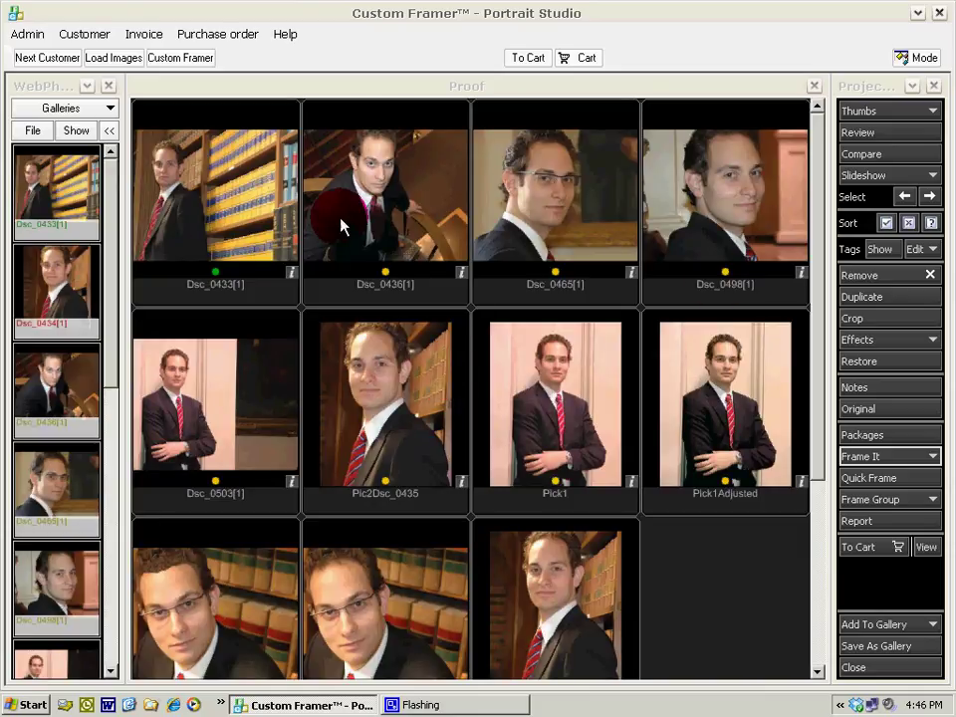
# - Leave the thumbnail options unchanged and select the Dsc_0433 portrait for framing
pyautogui.click(933, 111)
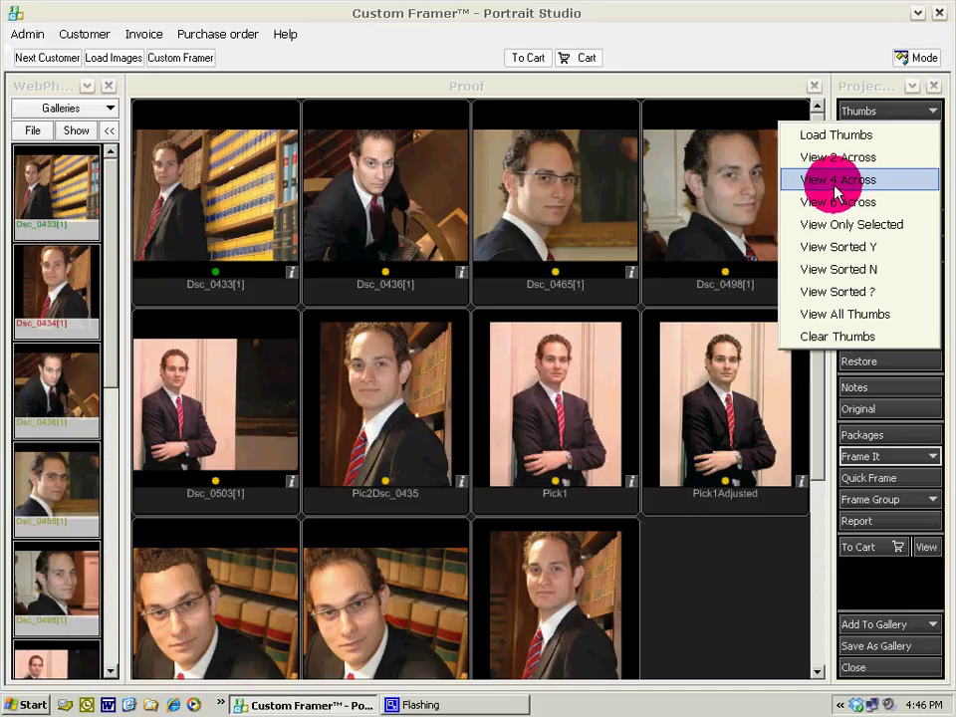
pyautogui.click(696, 84)
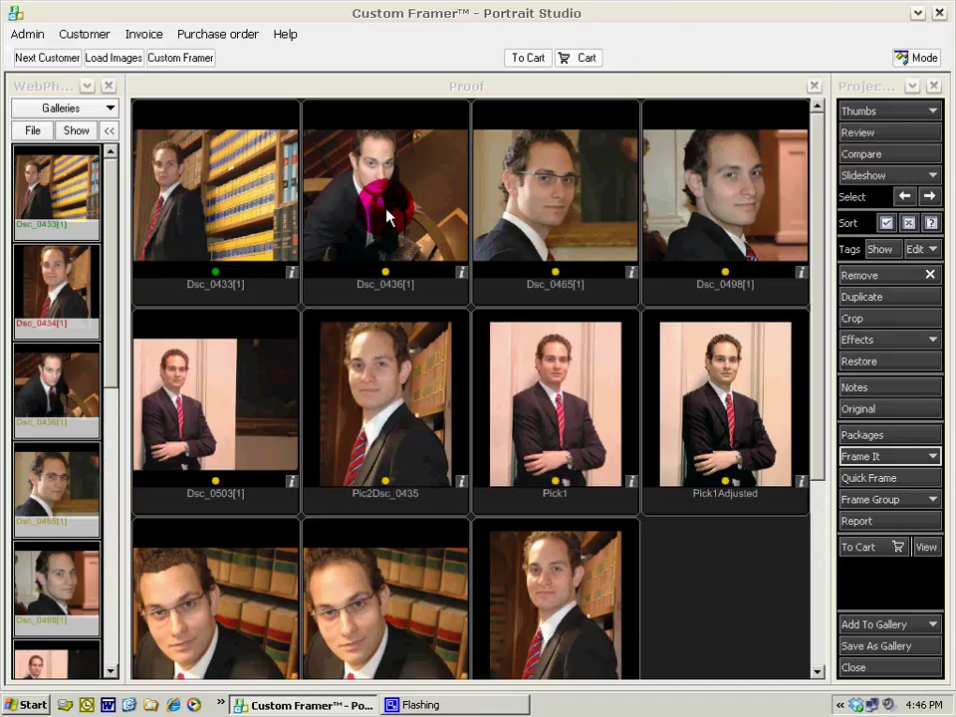
pyautogui.click(214, 212)
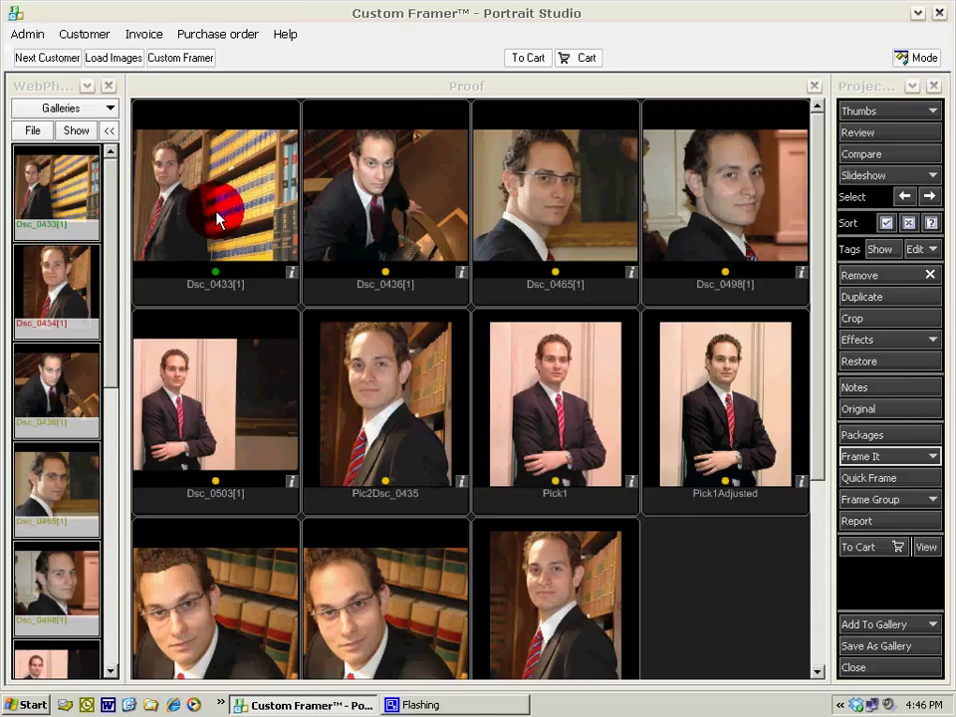
pyautogui.click(218, 220)
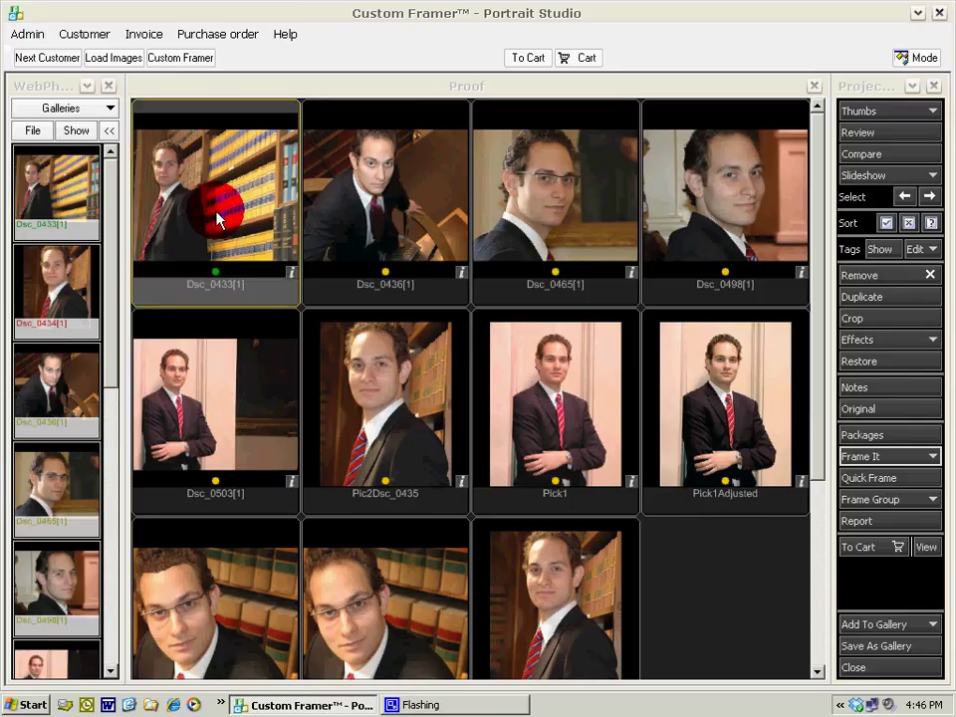
pyautogui.click(862, 464)
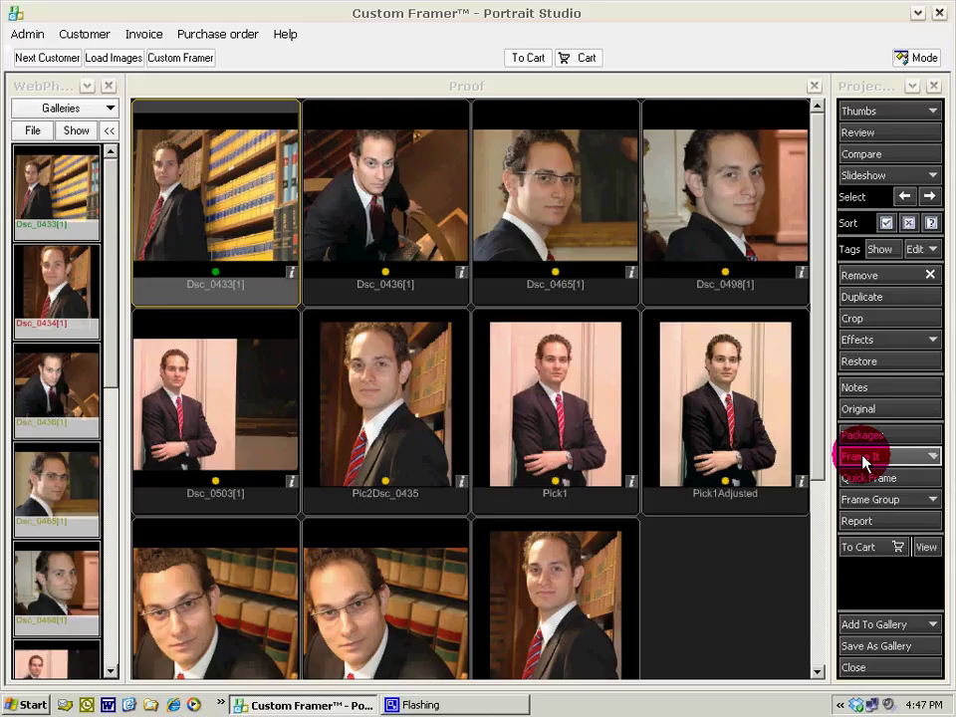
# - Frame Dsc_0433 in the gold wall frame at 20" x 16" and save it as Dsc_0433[1]_1008C
pyautogui.click(862, 460)
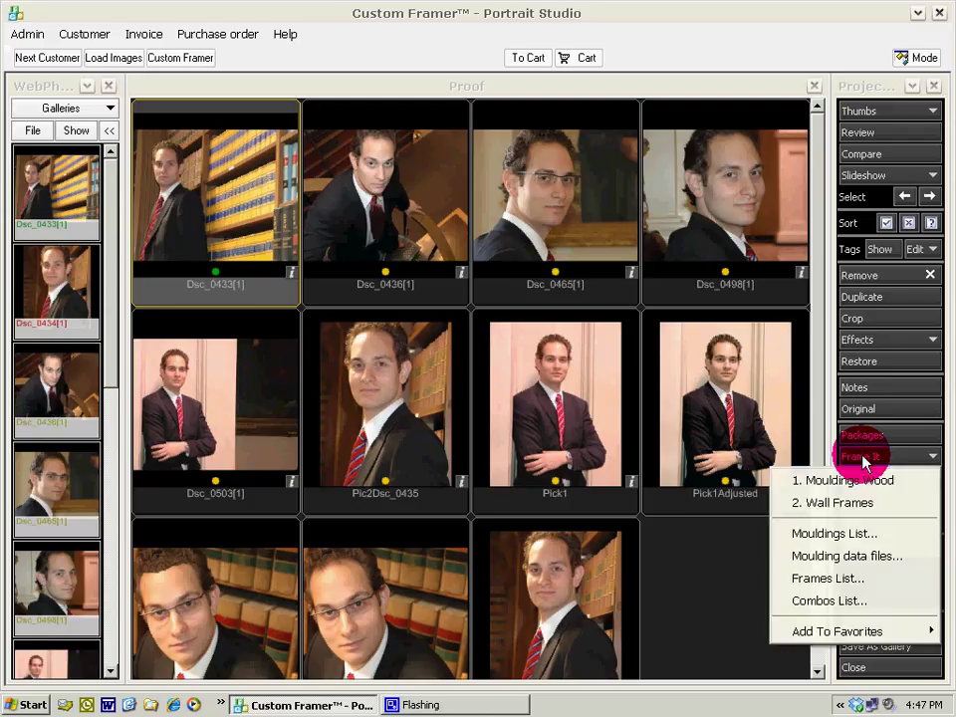
pyautogui.click(843, 504)
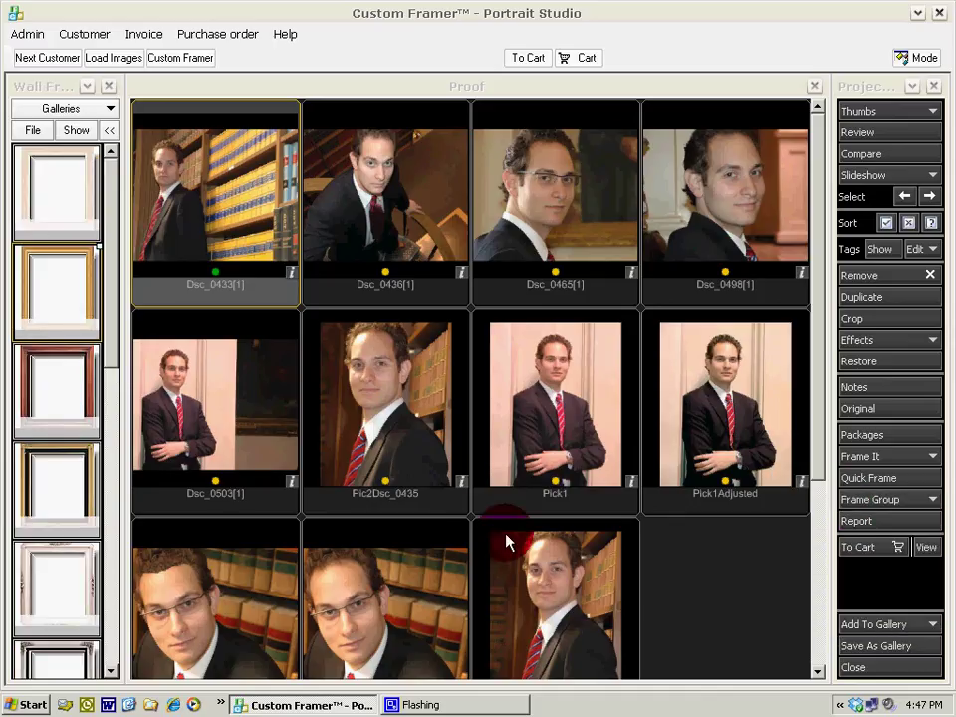
pyautogui.moveTo(67, 285); pyautogui.dragTo(226, 227)
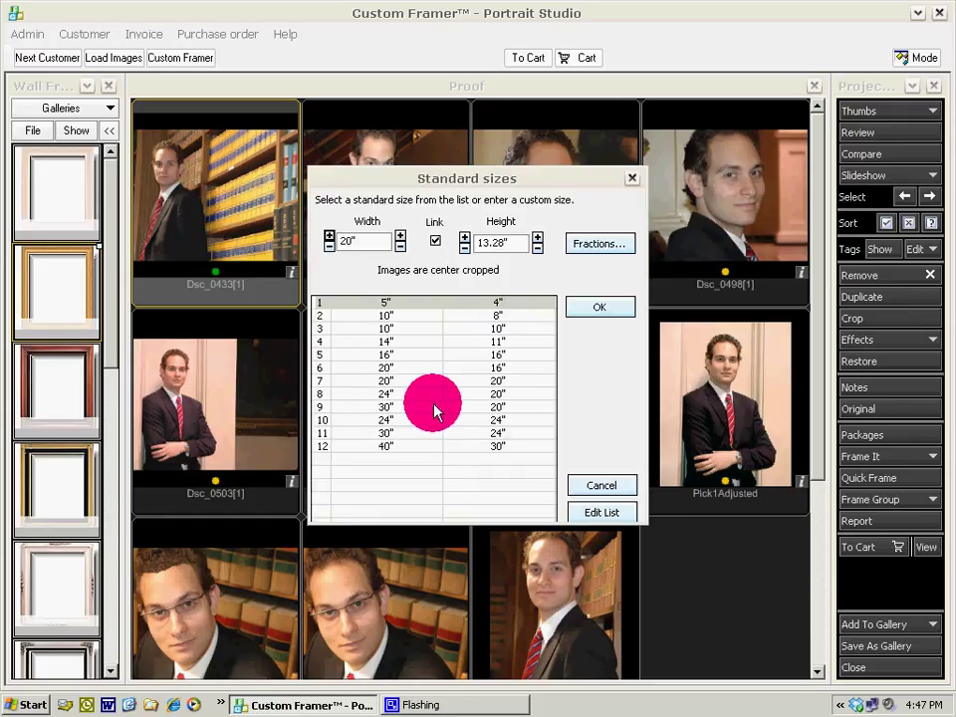
pyautogui.click(385, 368)
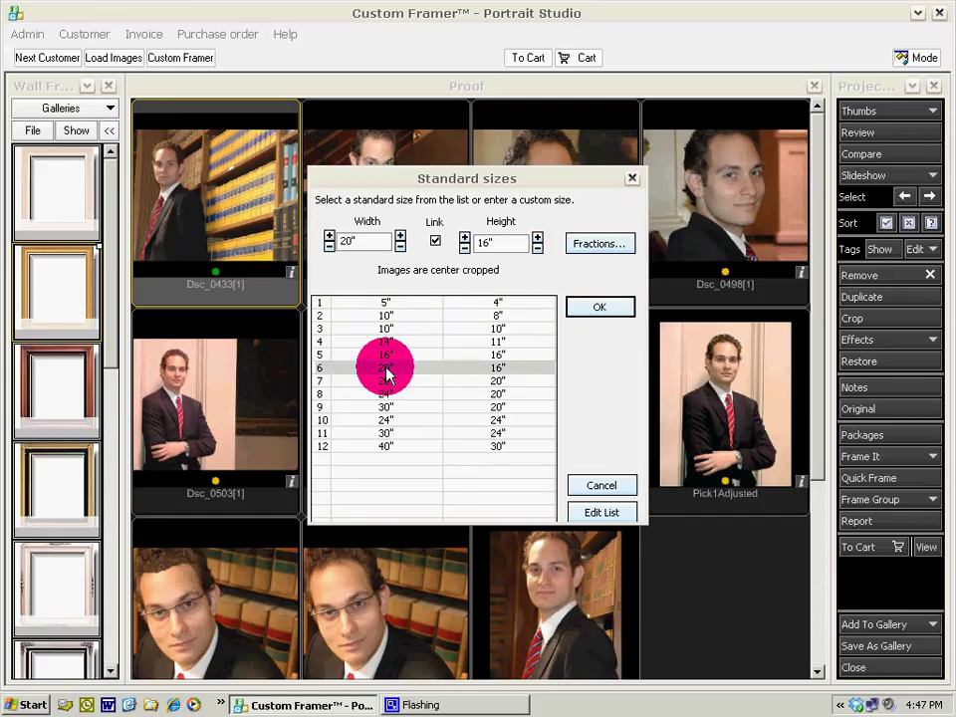
pyautogui.click(616, 309)
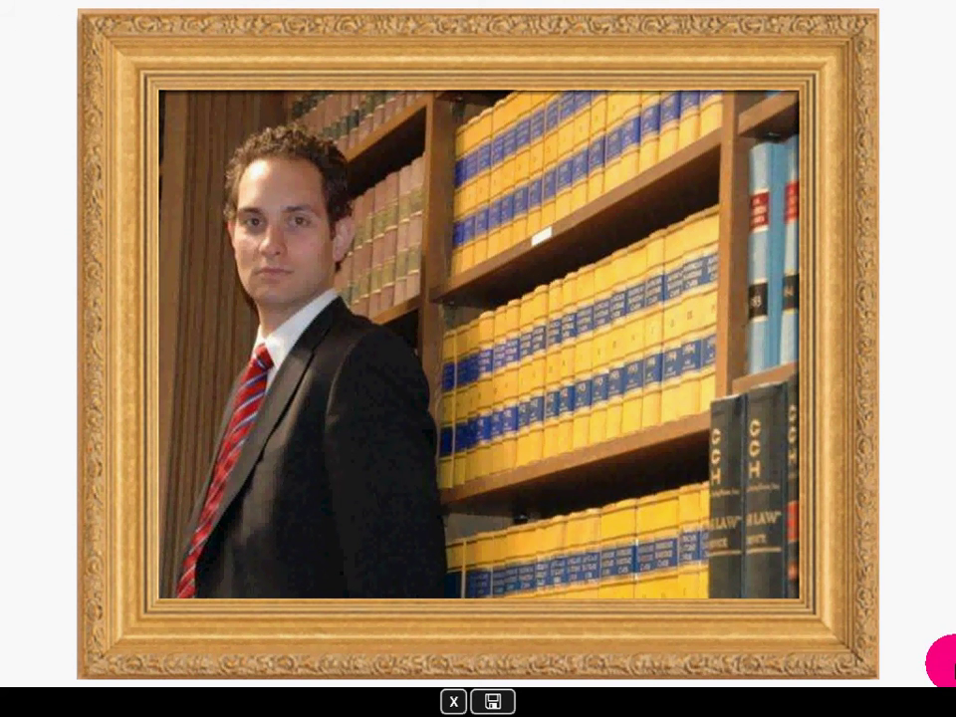
pyautogui.click(493, 702)
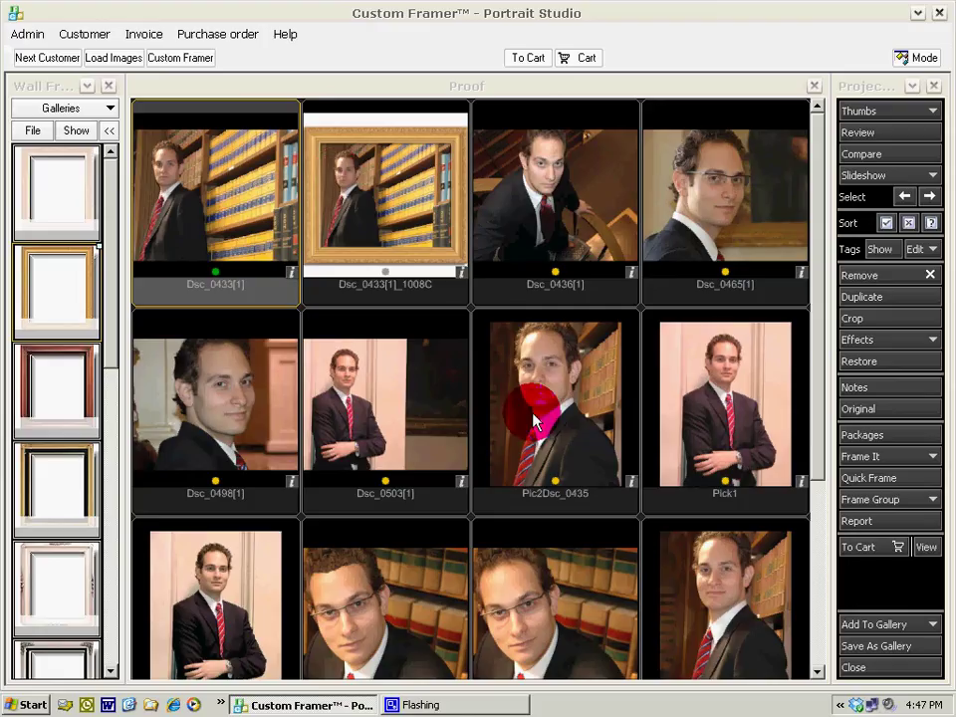
# - Select the Dsc_0503 portrait and show the wood moulding collection
pyautogui.click(376, 419)
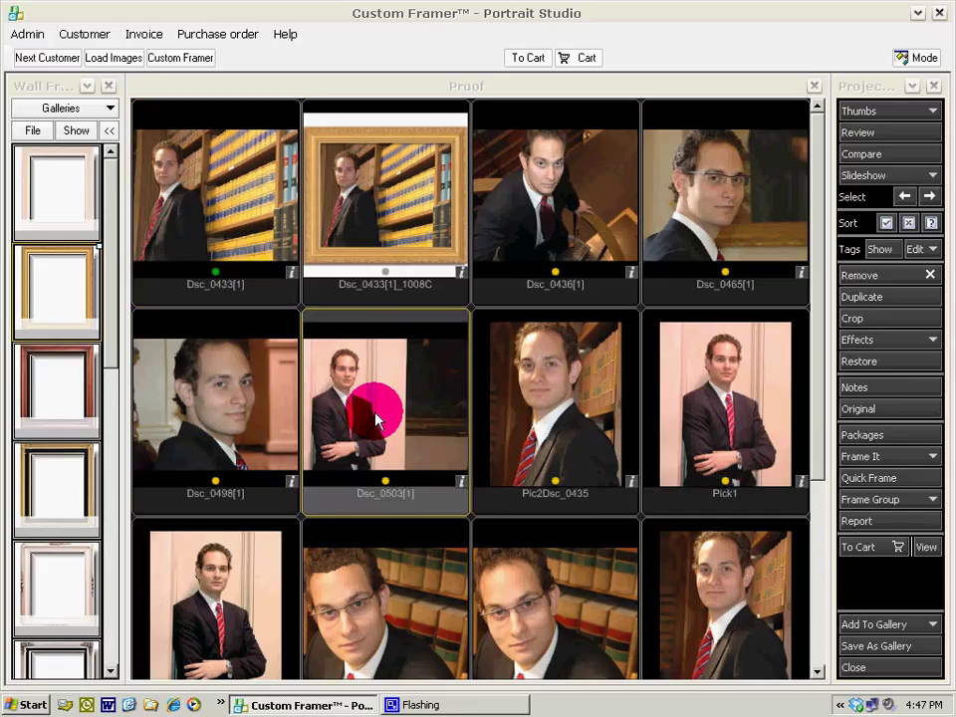
pyautogui.click(907, 453)
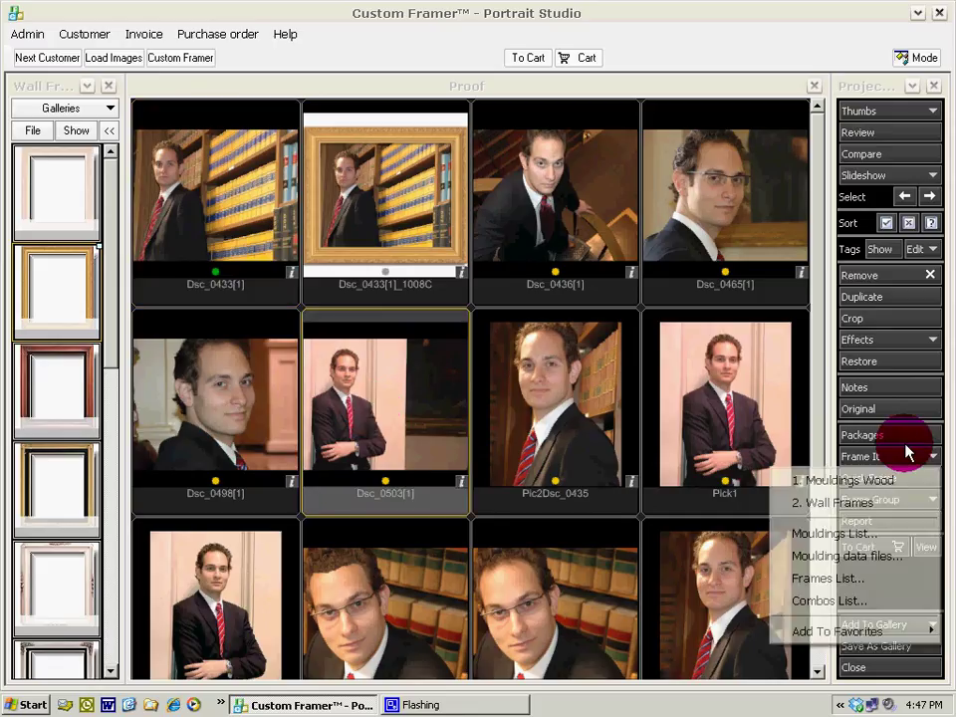
pyautogui.click(861, 485)
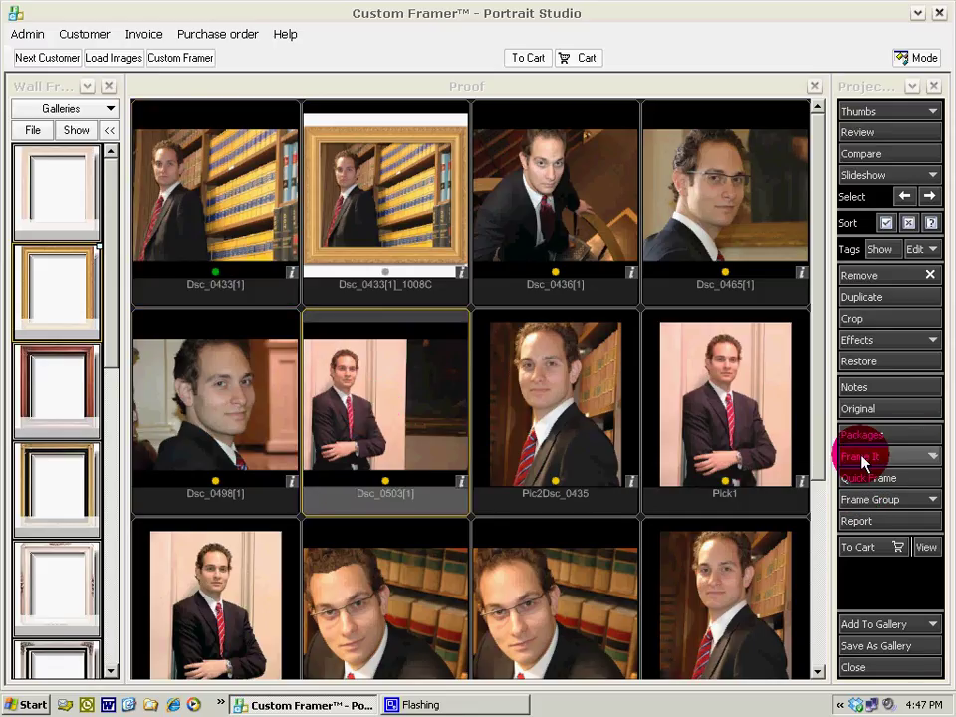
pyautogui.click(862, 457)
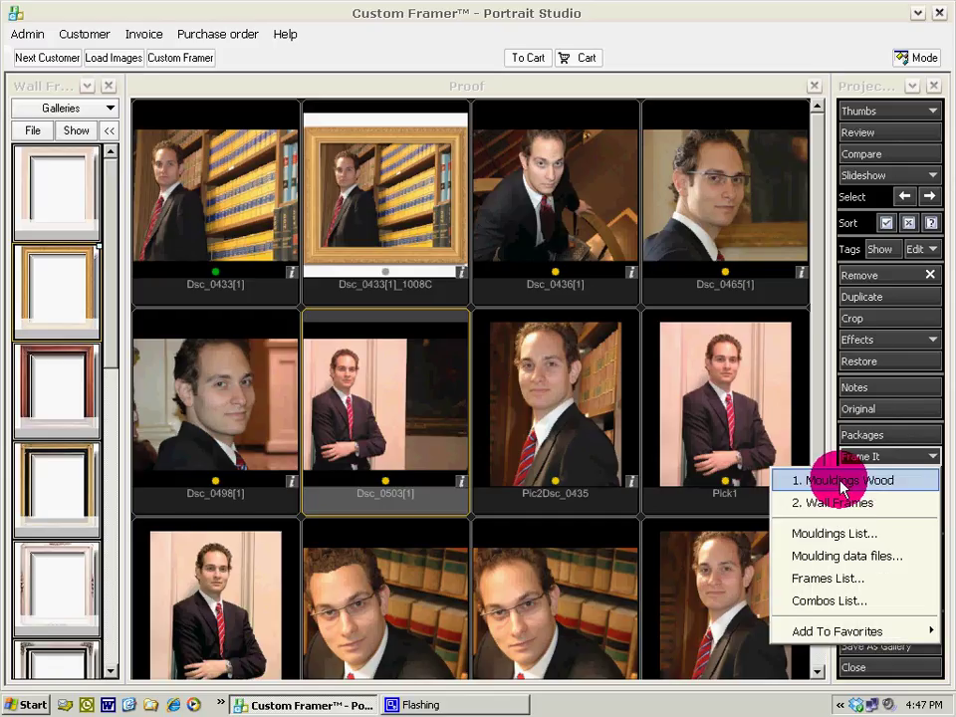
pyautogui.click(843, 483)
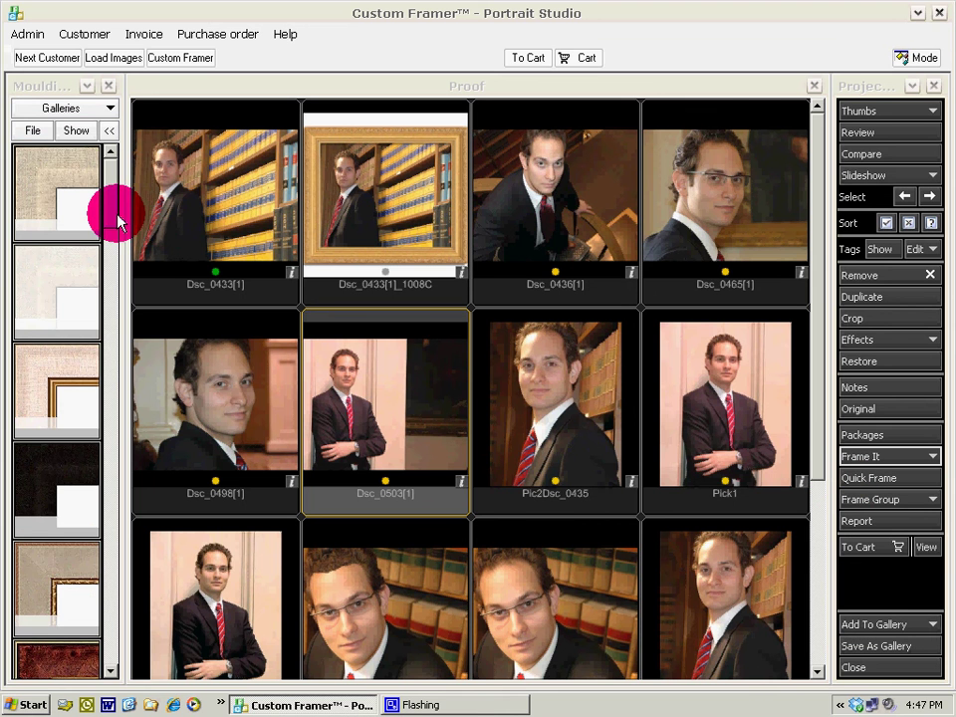
# - Frame Dsc_0503 in the orange moulding at 16" x 16" and close the preview
pyautogui.moveTo(111, 220); pyautogui.dragTo(110, 418)
pyautogui.moveTo(41, 508); pyautogui.dragTo(409, 391)
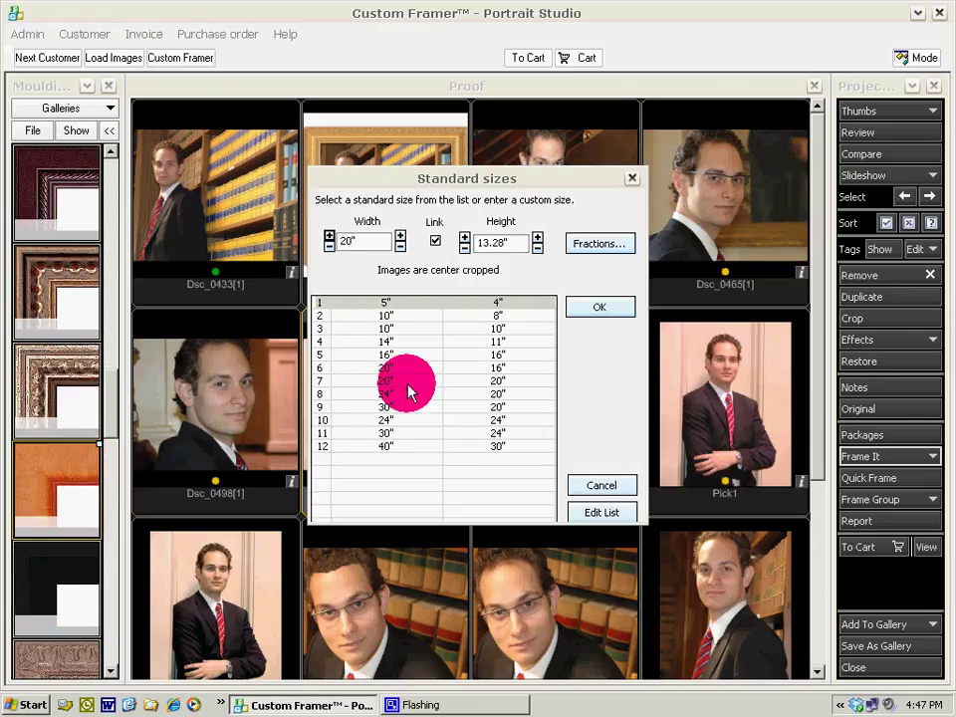
pyautogui.click(394, 356)
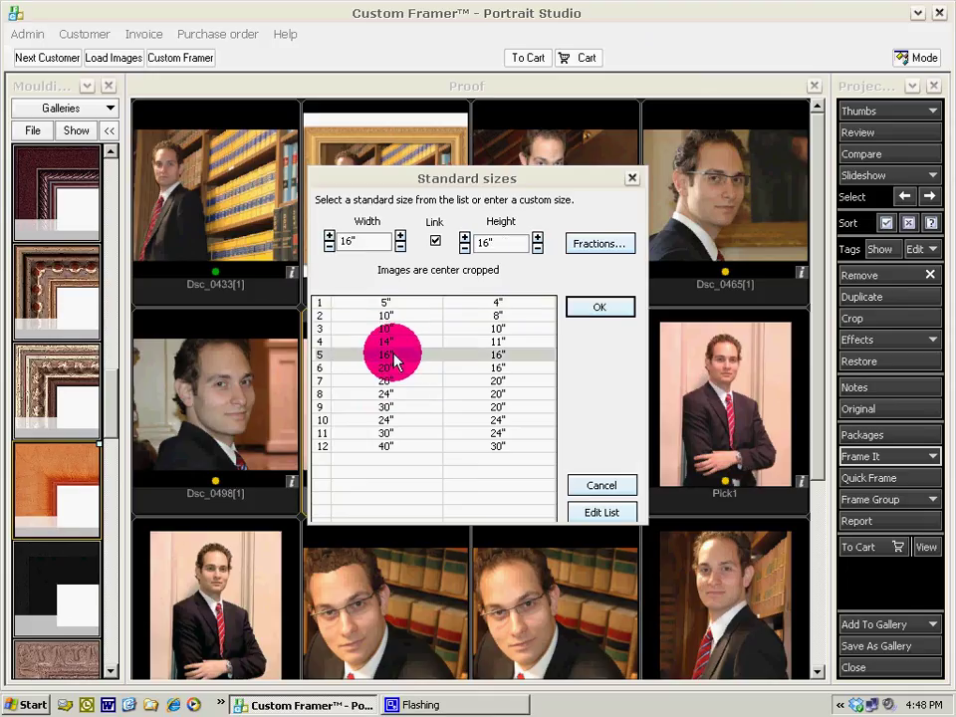
pyautogui.click(595, 313)
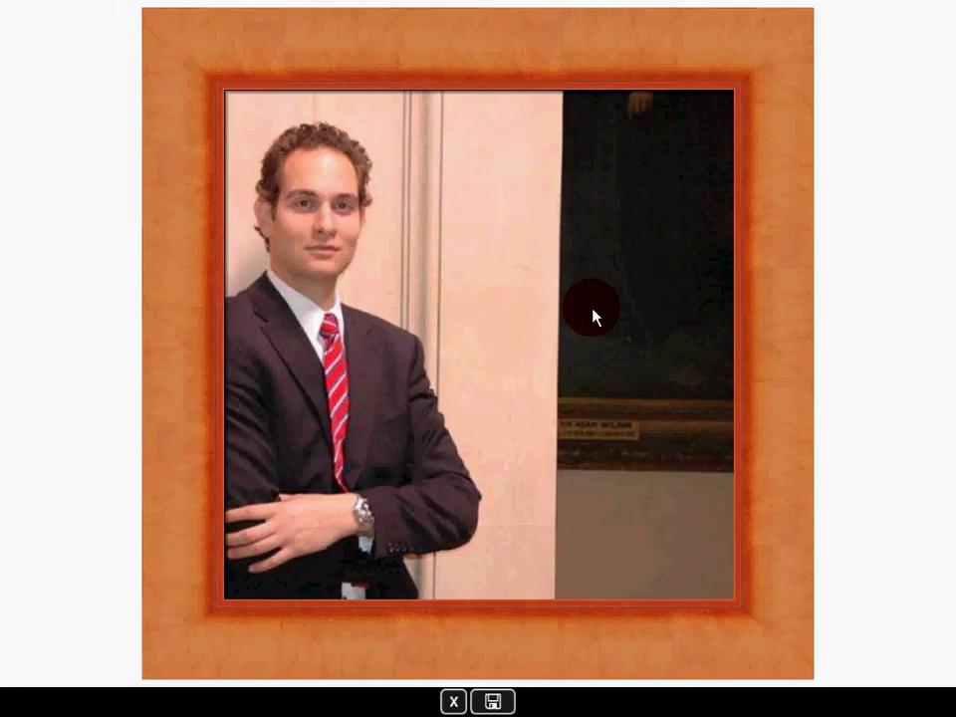
pyautogui.click(453, 704)
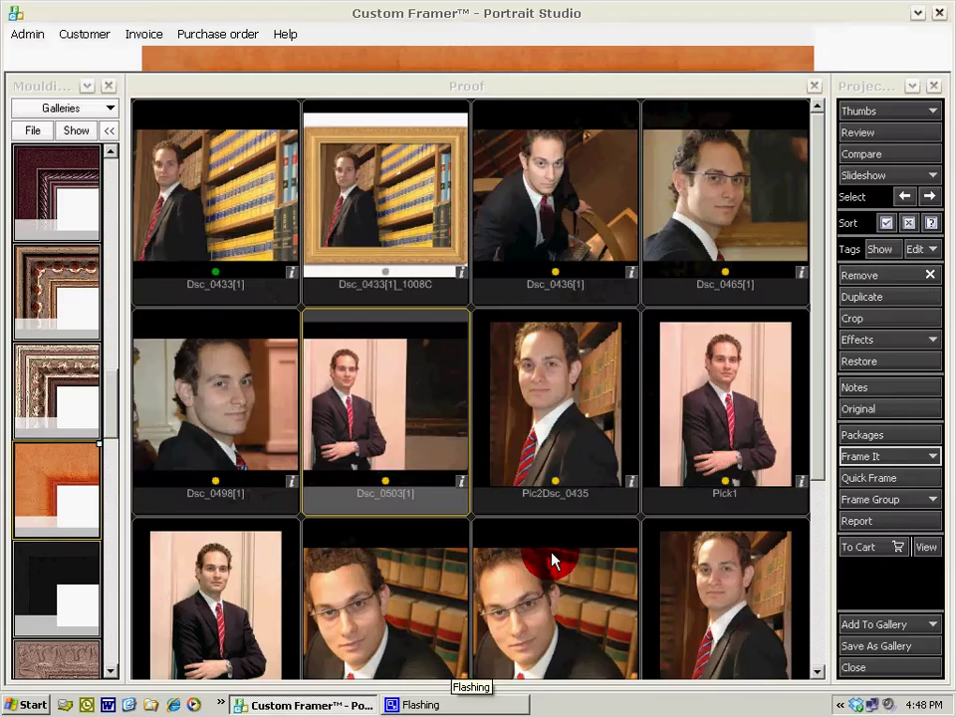
# - Frame Dsc_0498[1], Dsc_0503[1] and Pic2Dsc_0435 in 2148Blk moulding at 20" x 24", then preview Pic2Dsc_0435
pyautogui.click(200, 416)
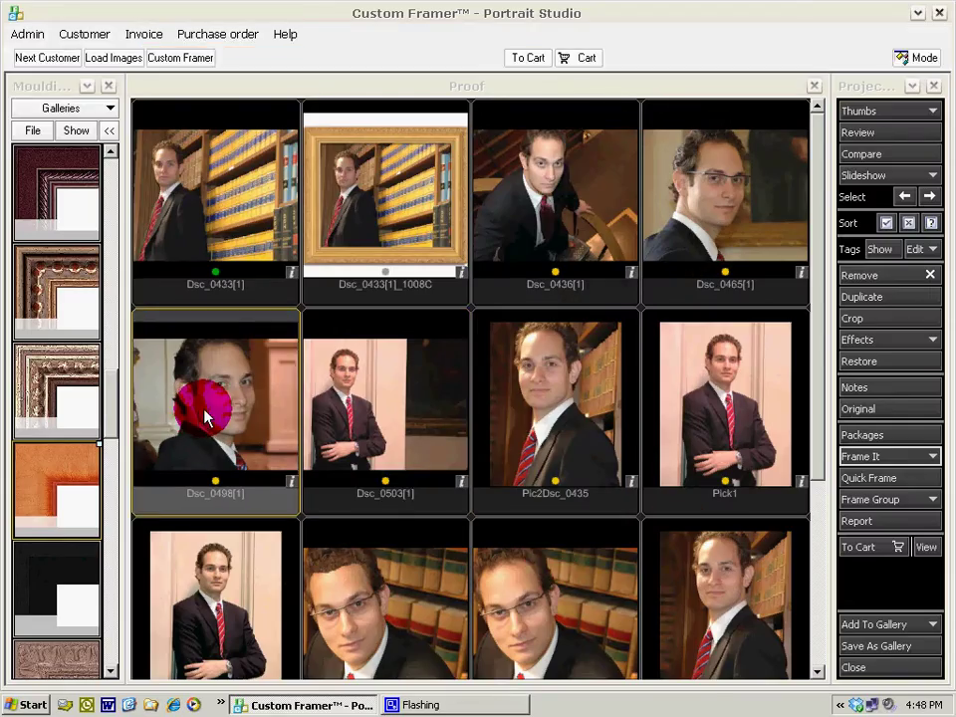
pyautogui.click(530, 426)
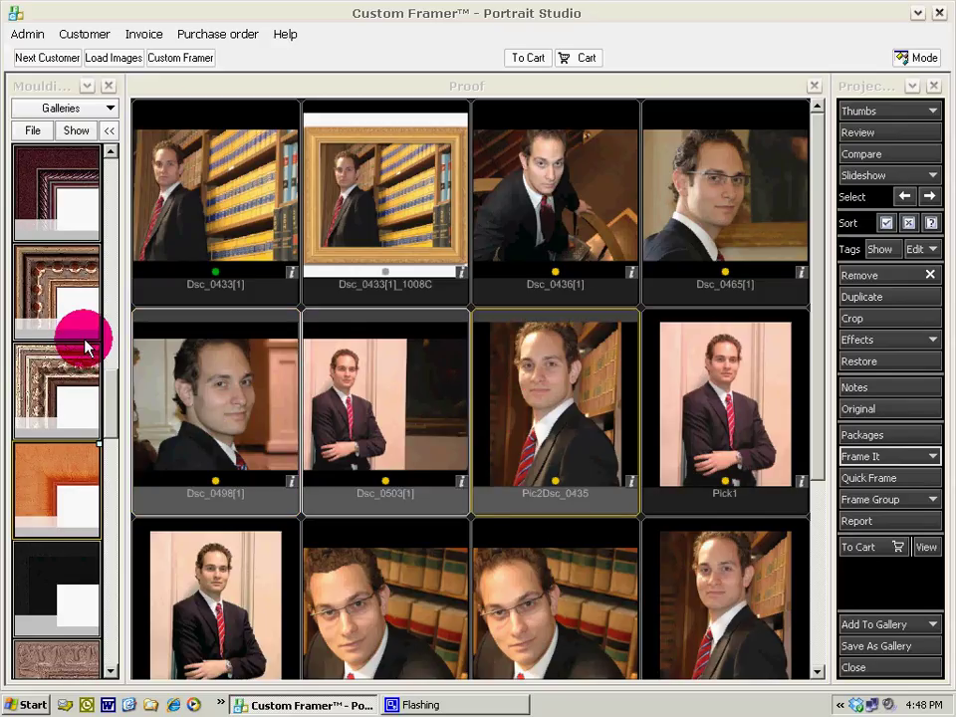
pyautogui.scroll(-5, 109, 393)
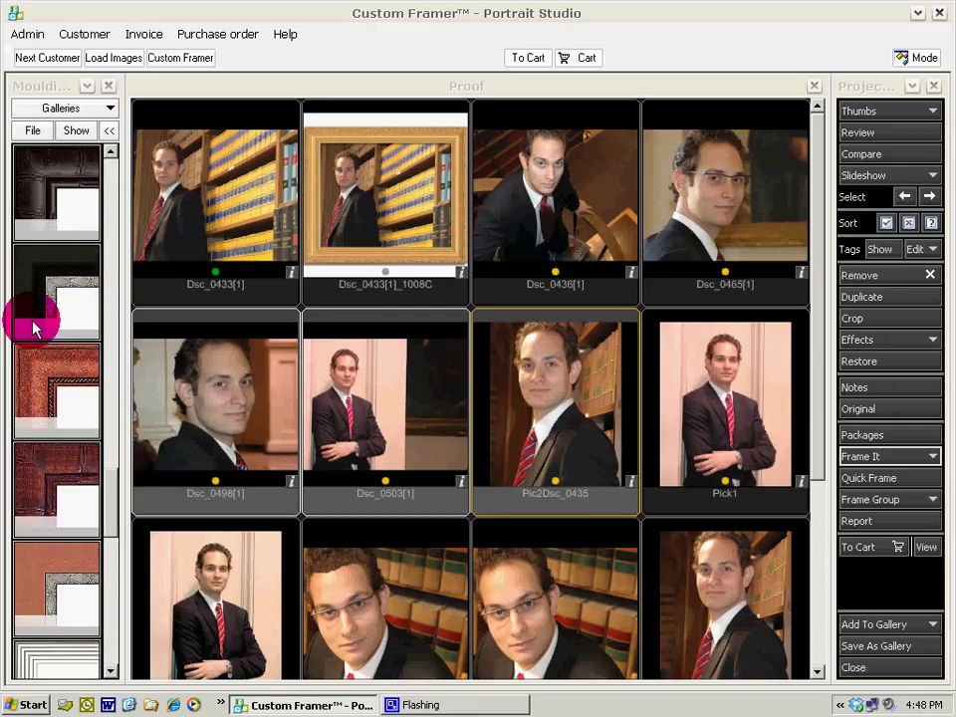
pyautogui.moveTo(61, 317); pyautogui.dragTo(239, 400)
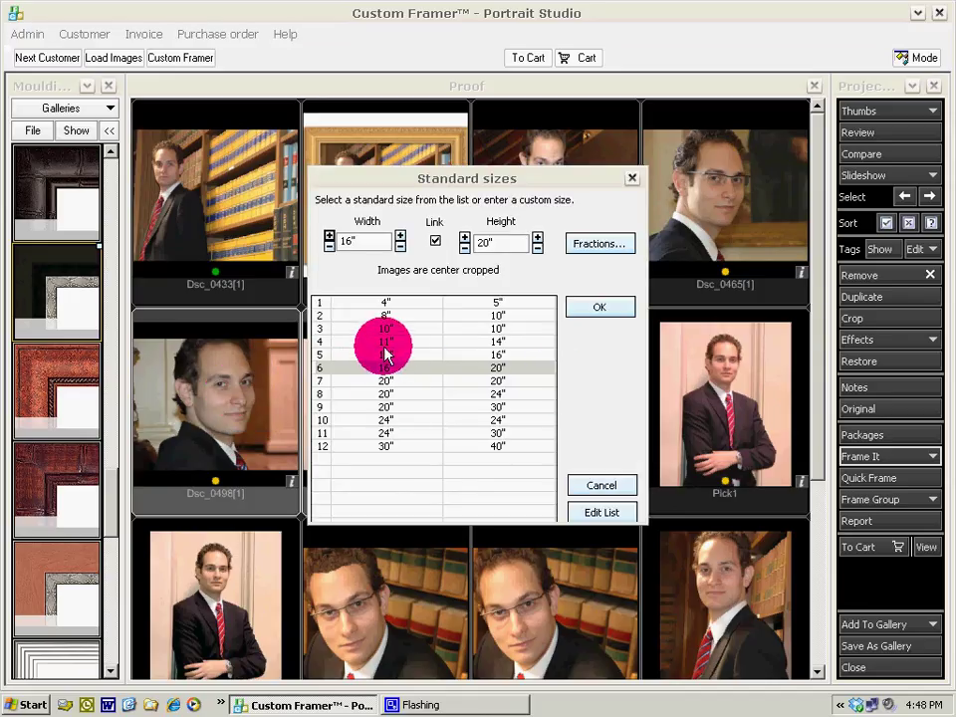
pyautogui.click(386, 396)
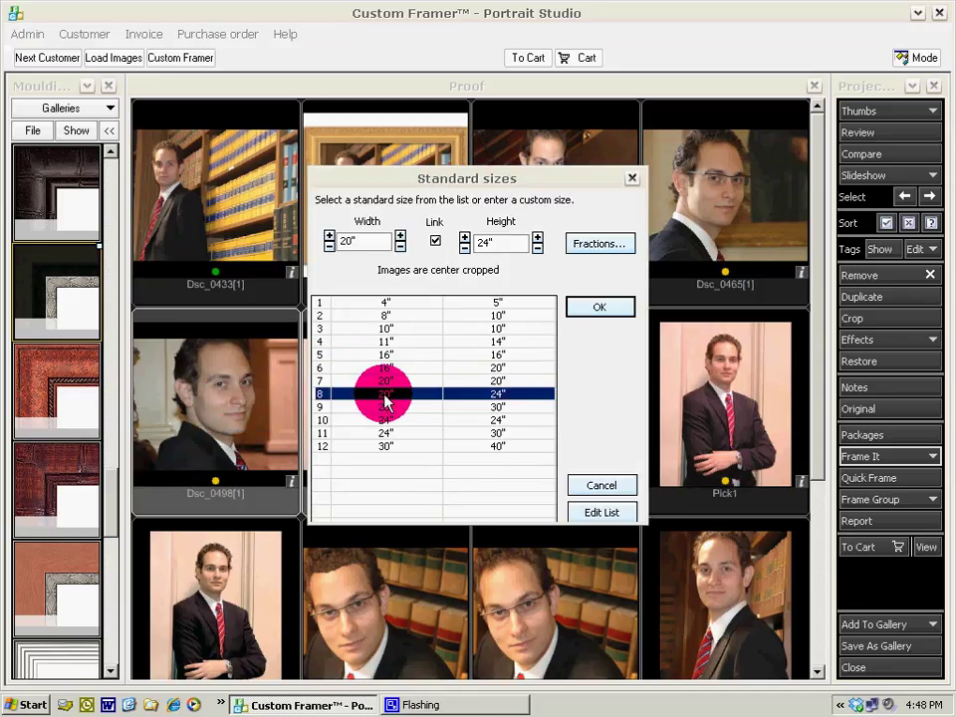
pyautogui.click(594, 310)
pyautogui.click(594, 310)
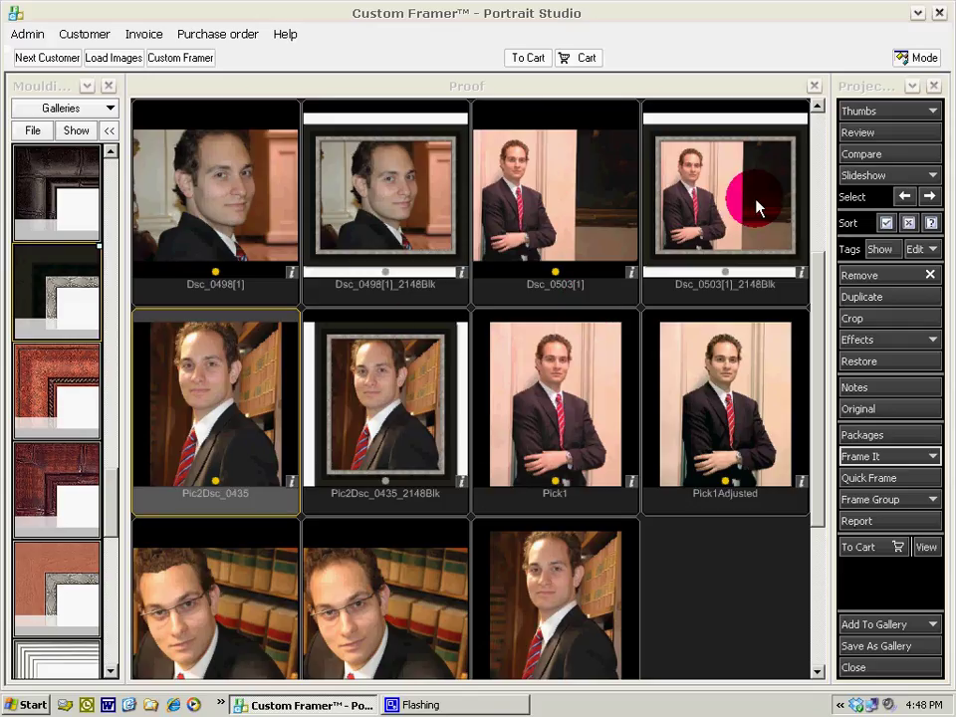
pyautogui.doubleClick(373, 403)
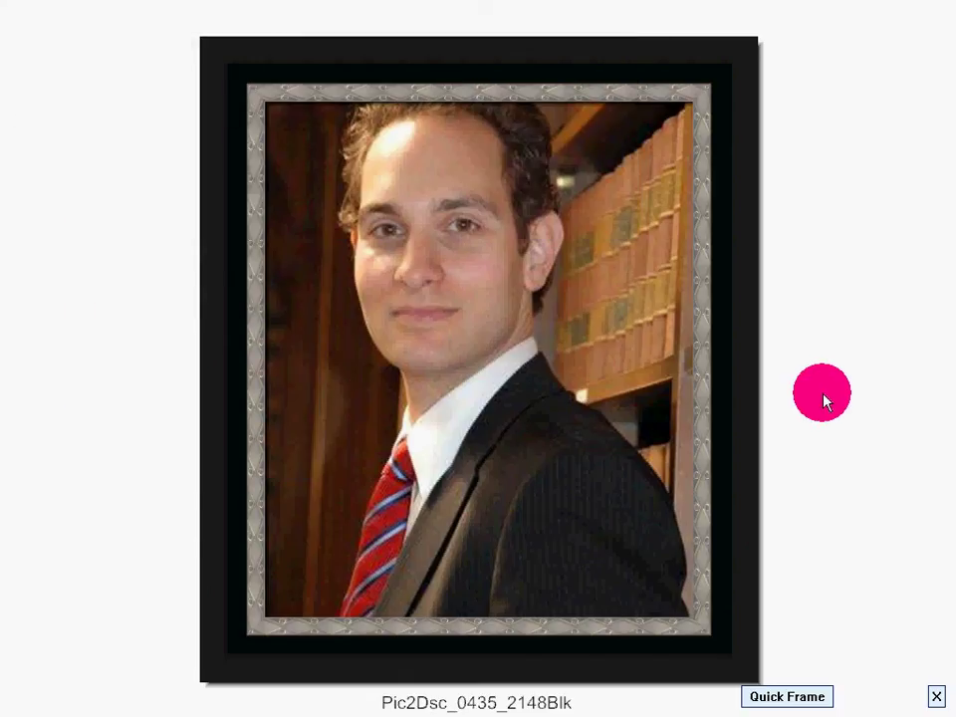
# - Toggle Pic2Dsc_0435 between its black-framed and unframed views, then close the full-screen preview
pyautogui.click(836, 398)
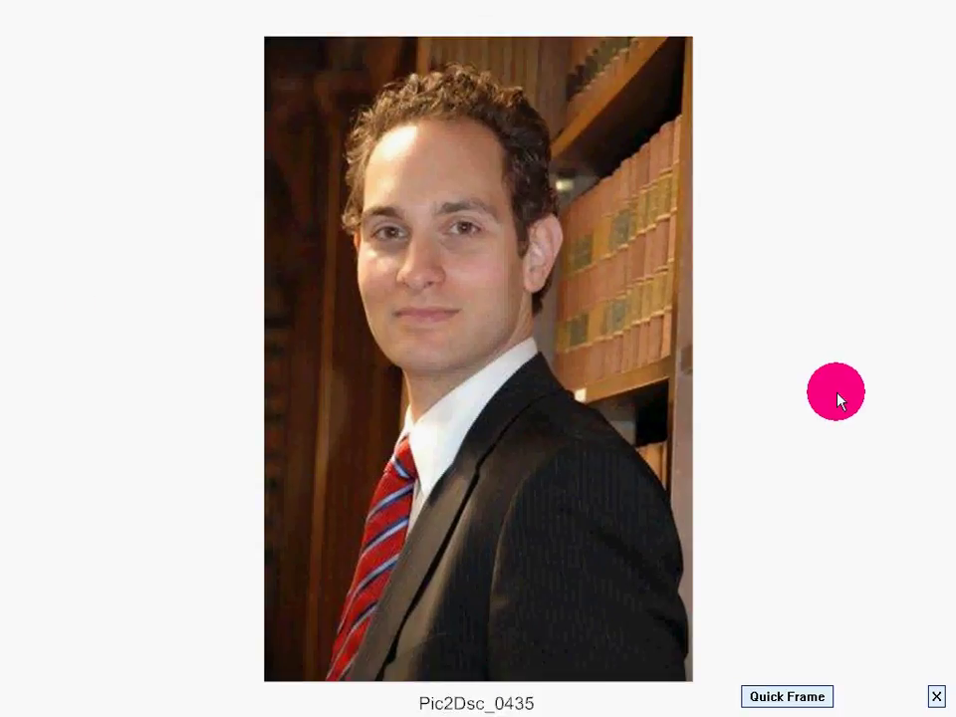
pyautogui.click(706, 297)
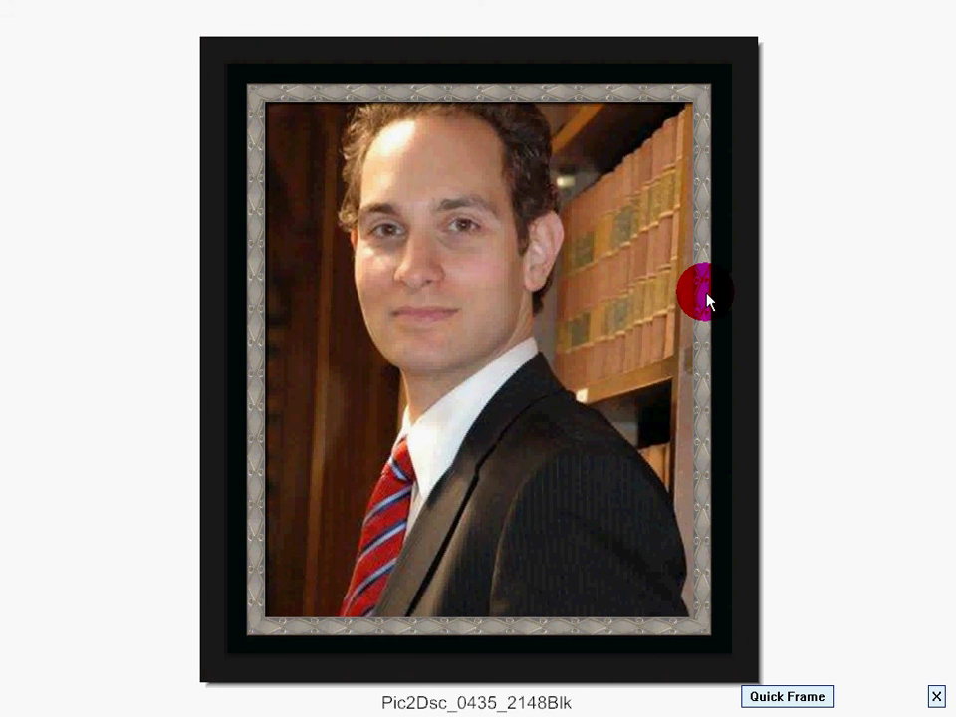
pyautogui.click(707, 297)
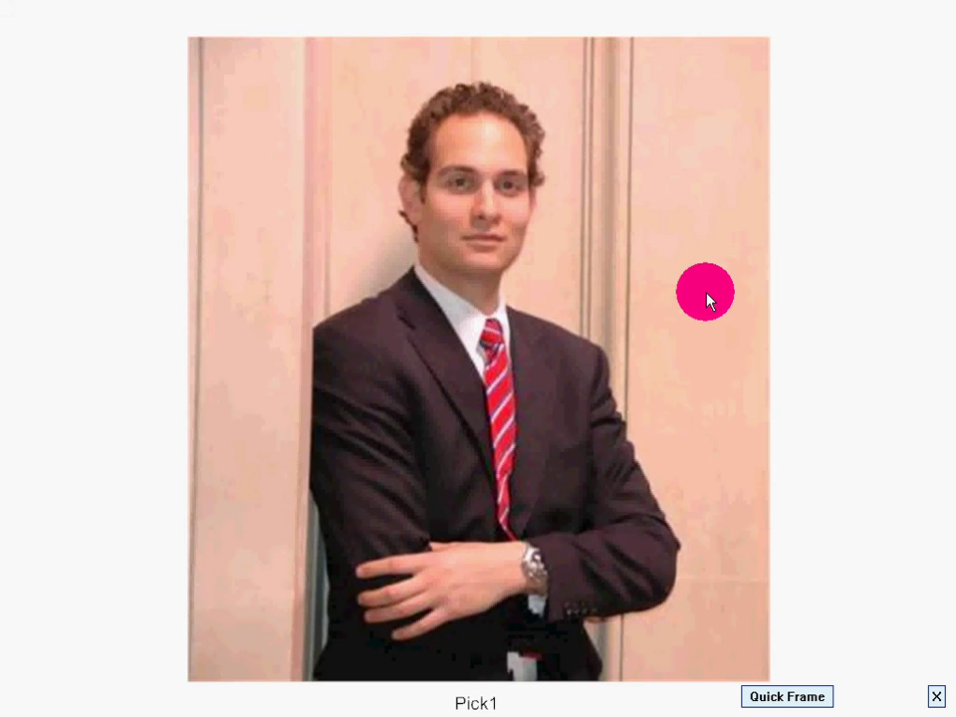
pyautogui.click(706, 297)
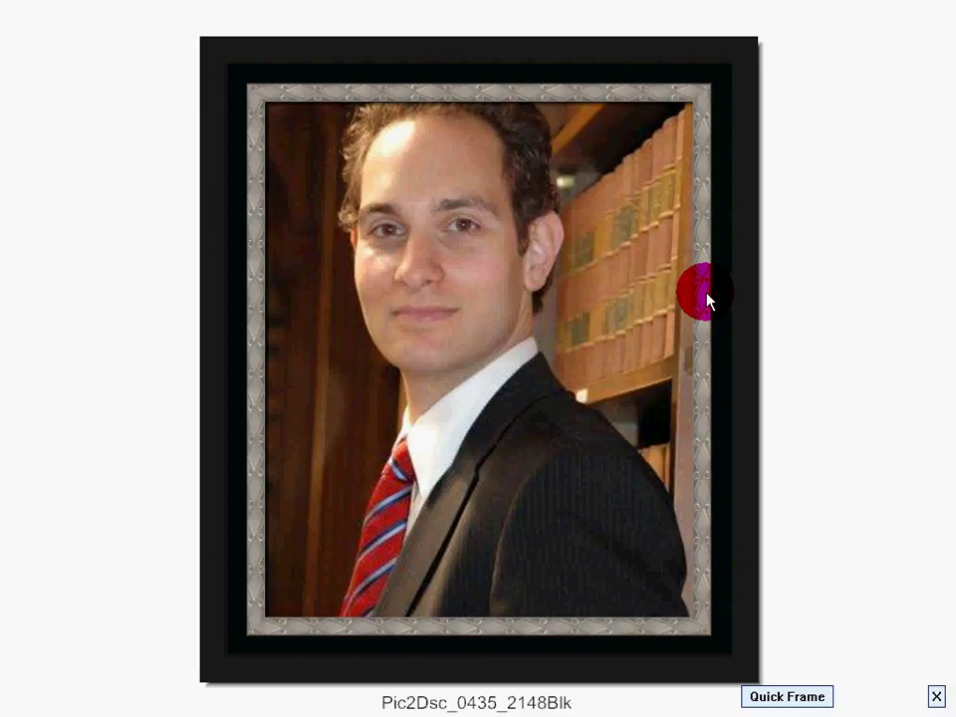
pyautogui.click(707, 298)
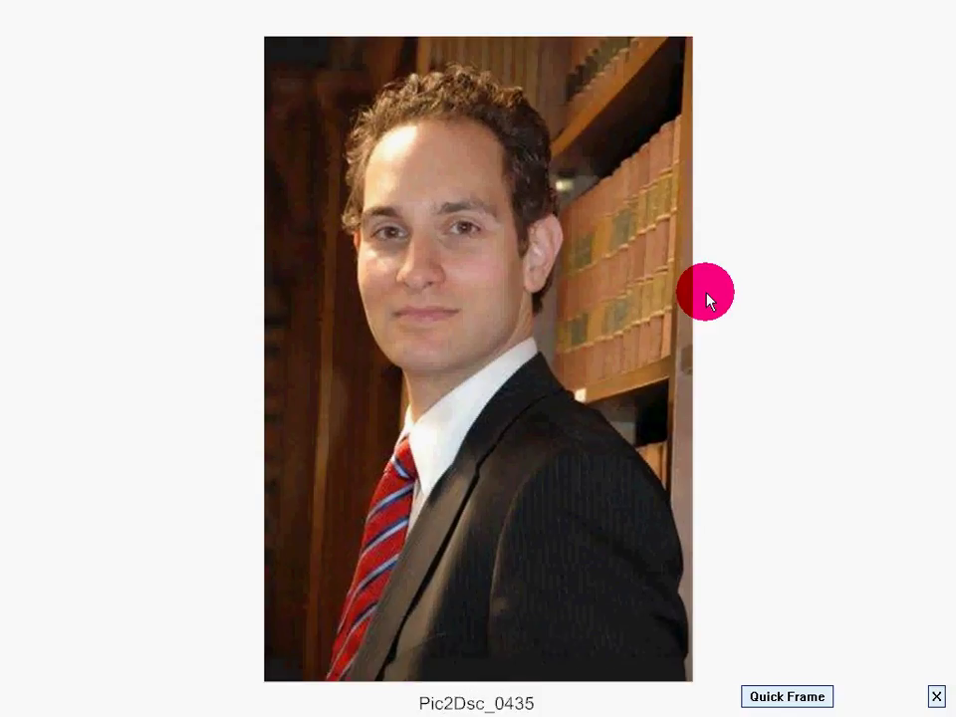
pyautogui.click(771, 316)
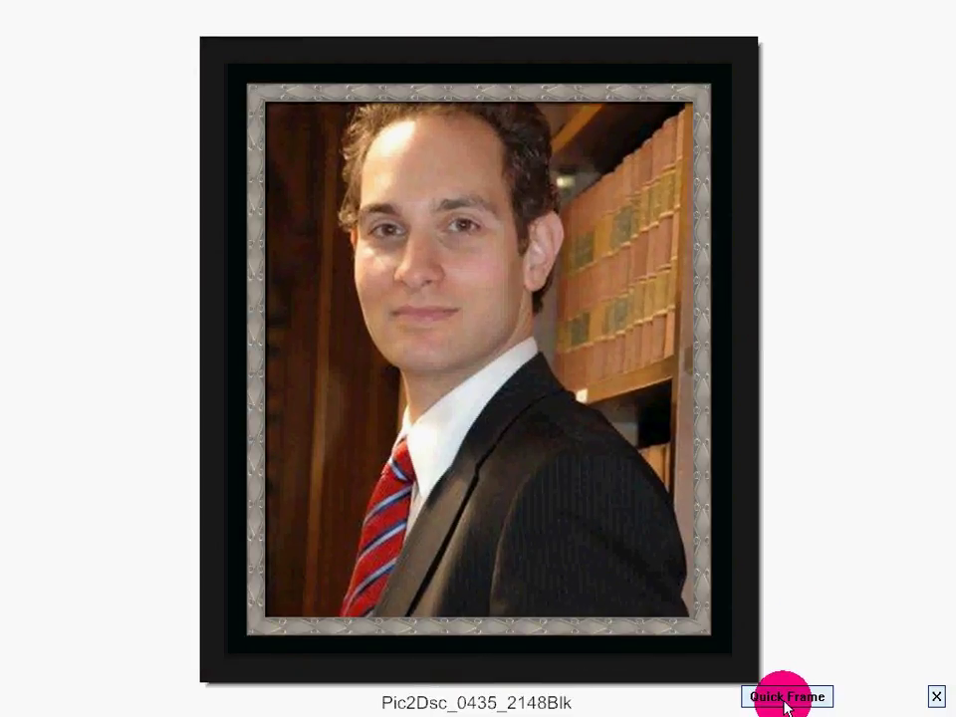
pyautogui.click(936, 700)
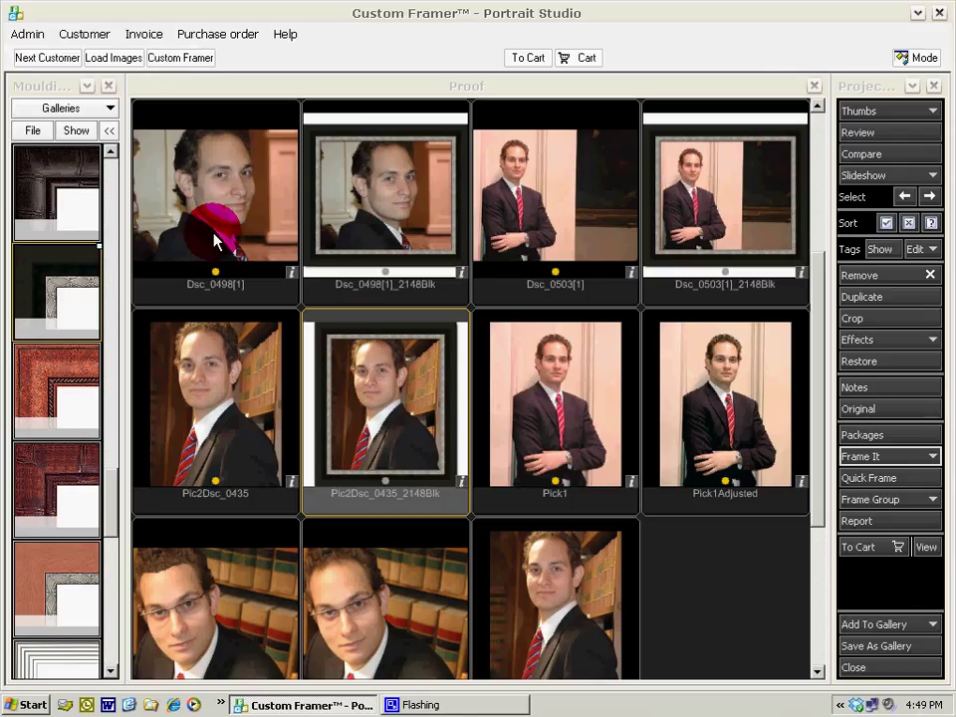
# - Send Dsc_0498[1]_2148Blk and Dsc_0503[1] to a new shopping cart
pyautogui.click(368, 215)
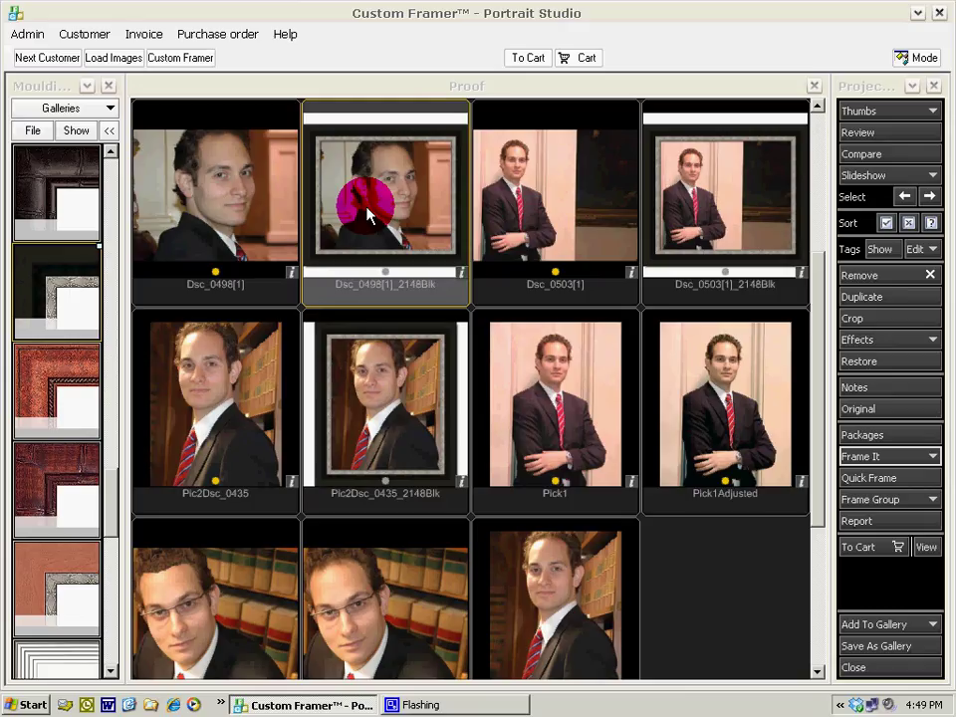
pyautogui.click(580, 239)
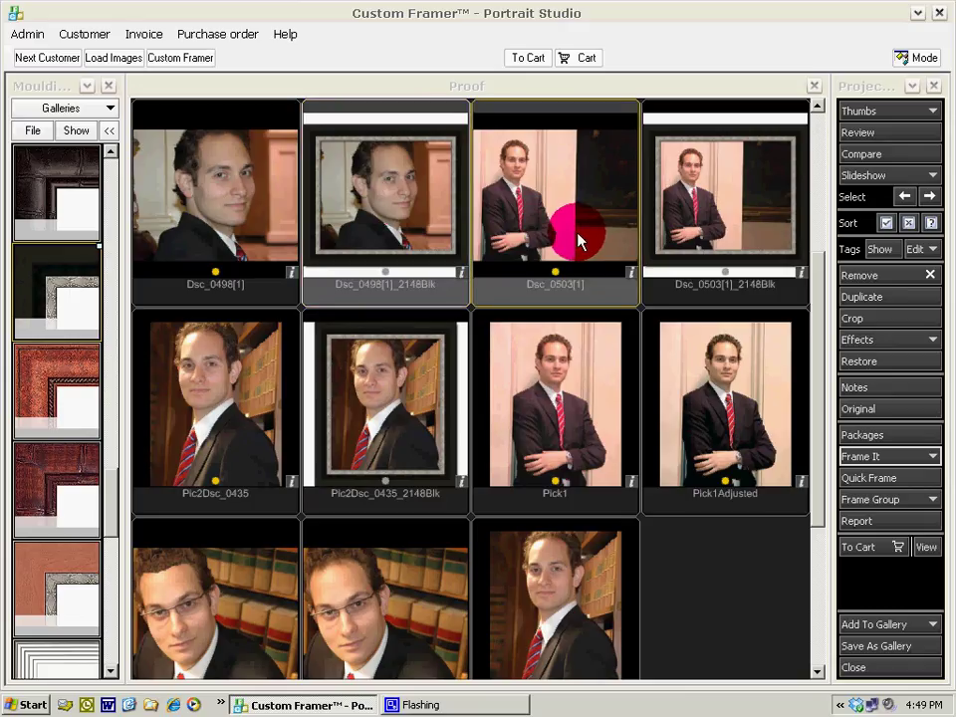
pyautogui.click(530, 60)
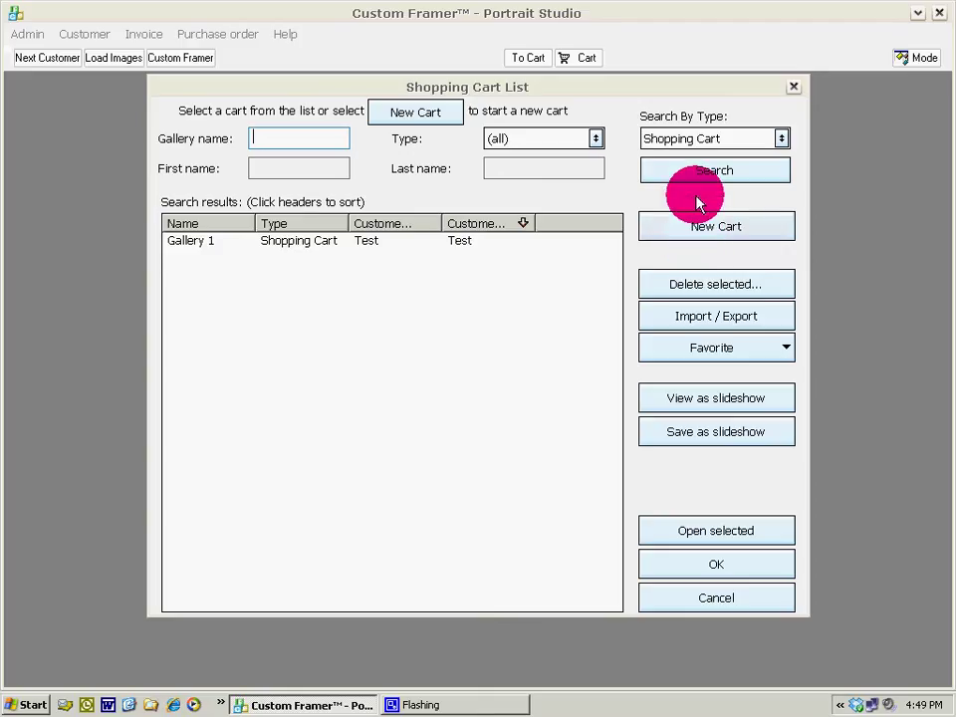
pyautogui.click(431, 118)
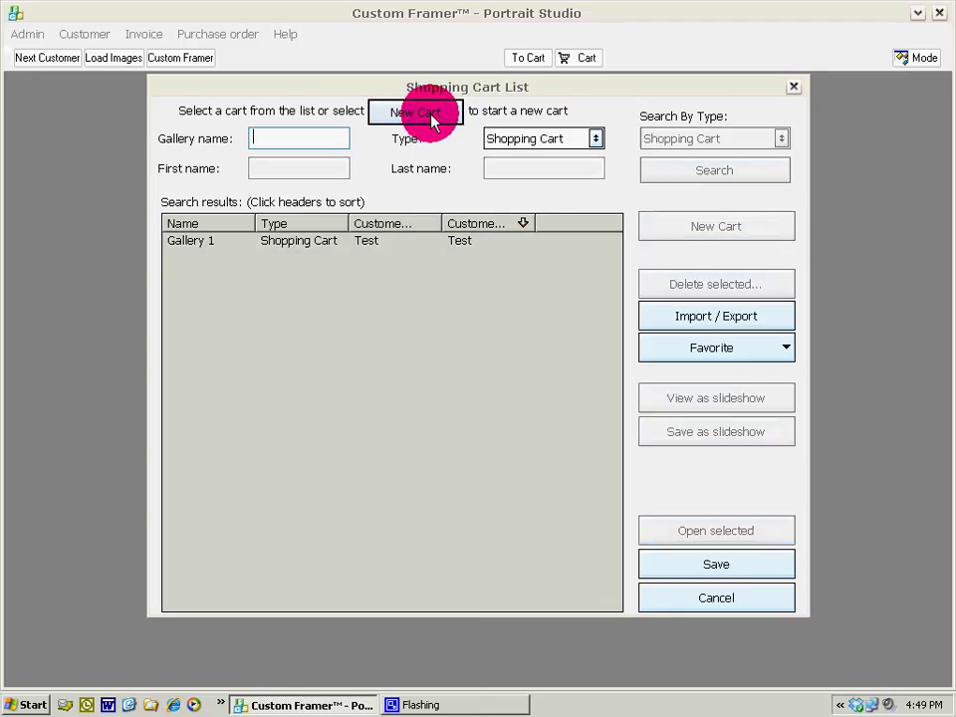
# - Enter the customer's first and last name plus a cart name, then save the cart
pyautogui.click(289, 167)
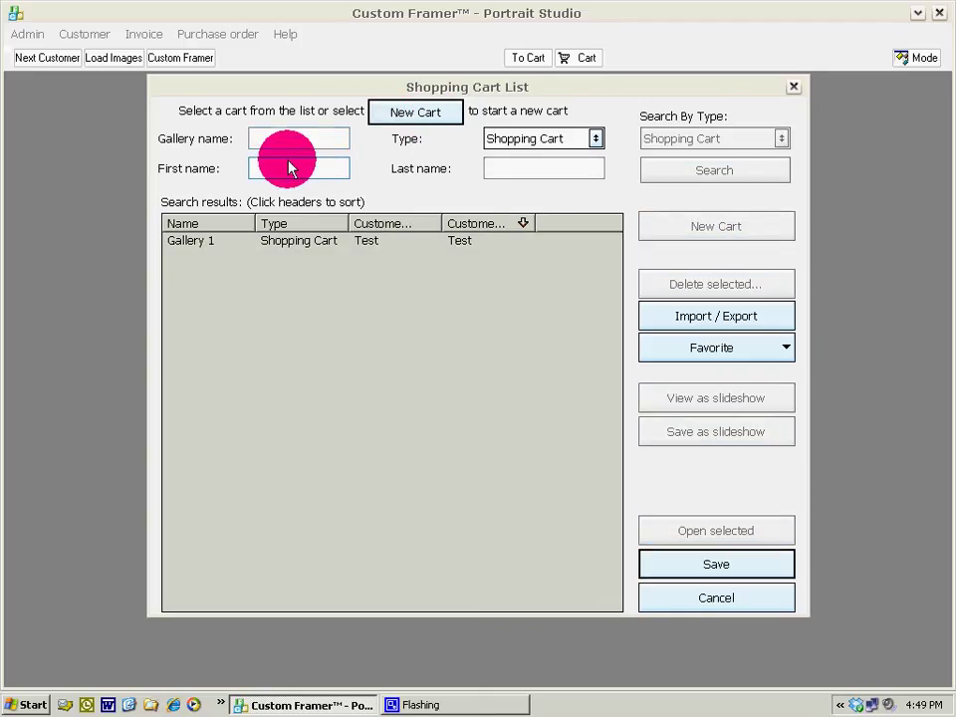
pyautogui.write('John')
pyautogui.click(506, 171)
pyautogui.write('Doe')
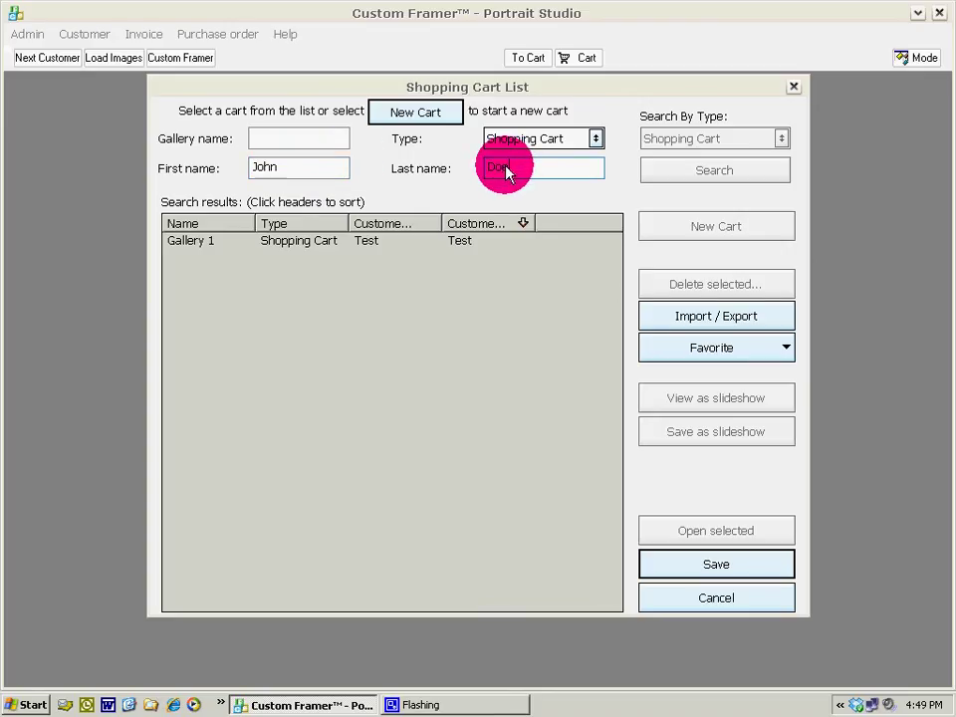
pyautogui.click(278, 137)
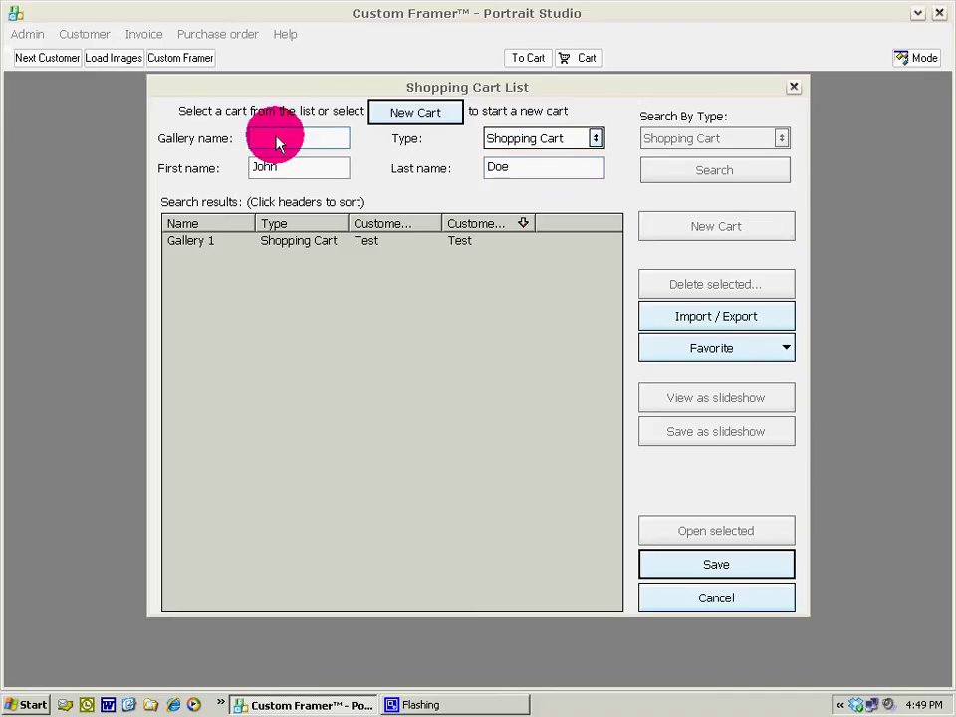
pyautogui.write('Doe Cart 1')
pyautogui.click(718, 567)
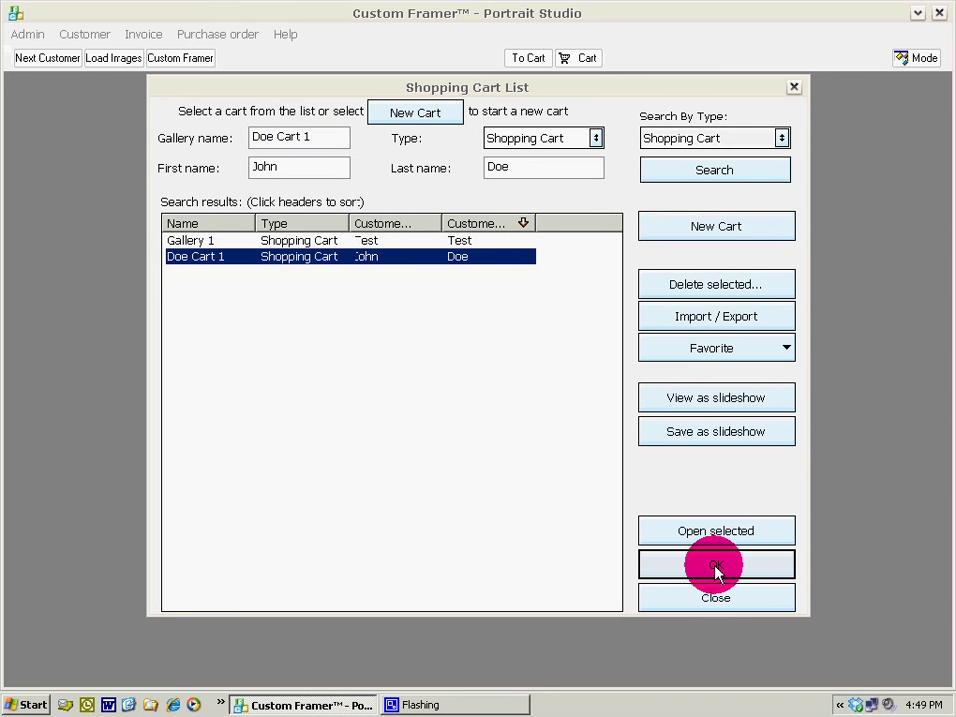
pyautogui.click(714, 566)
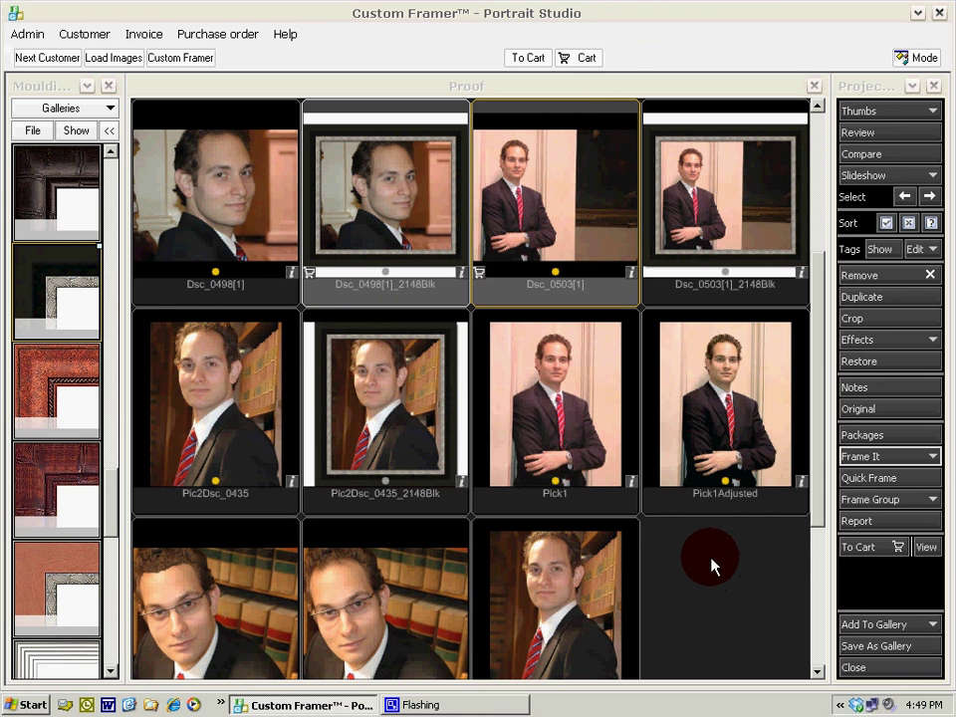
pyautogui.click(581, 60)
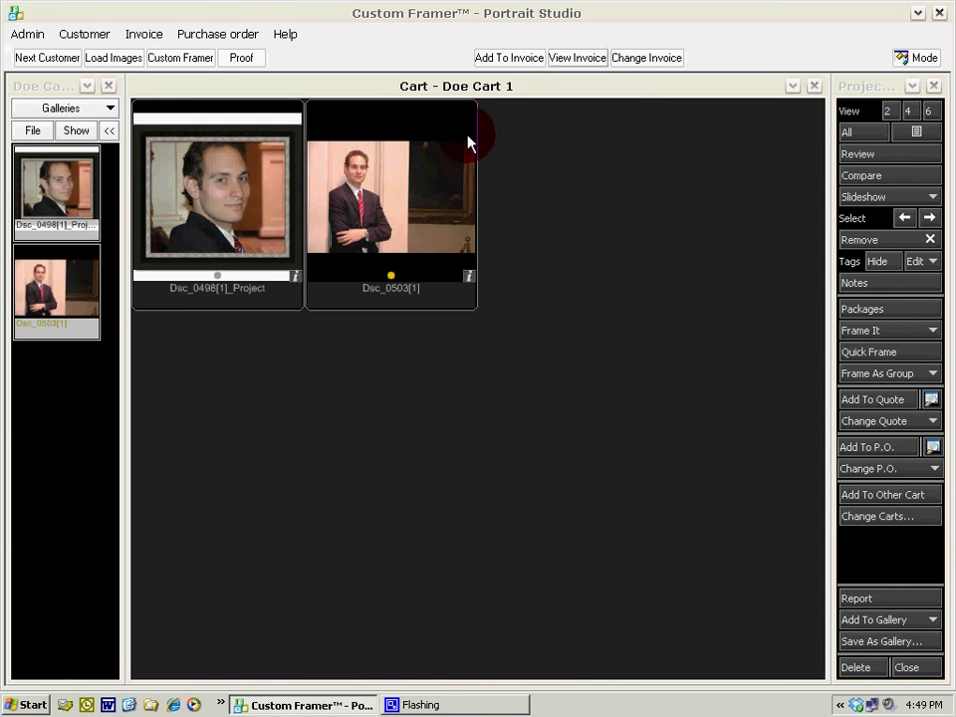
pyautogui.click(245, 209)
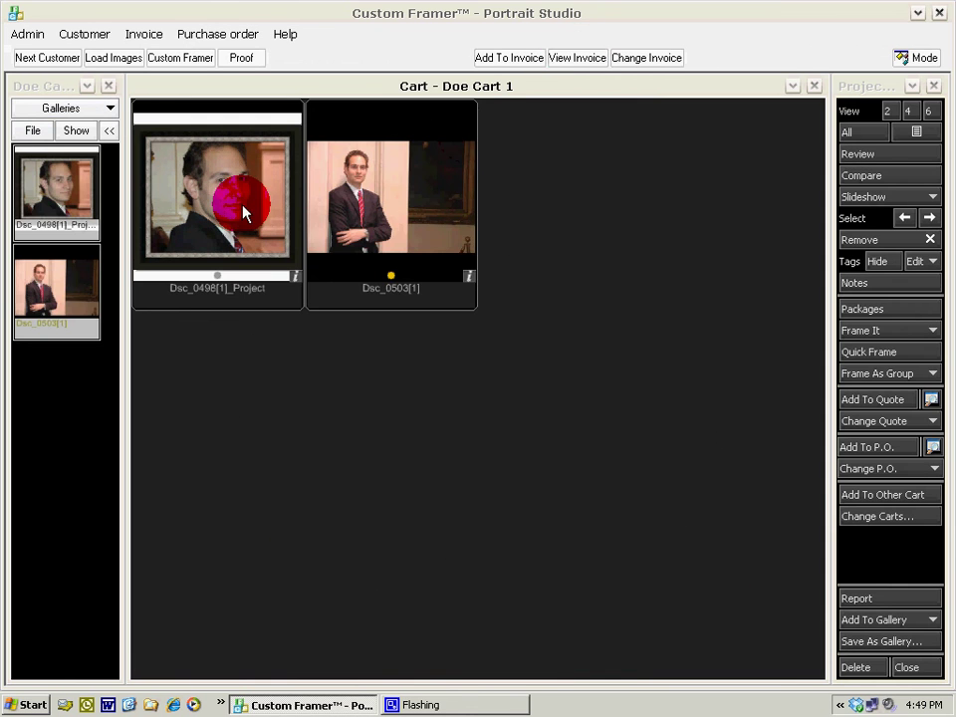
pyautogui.click(374, 206)
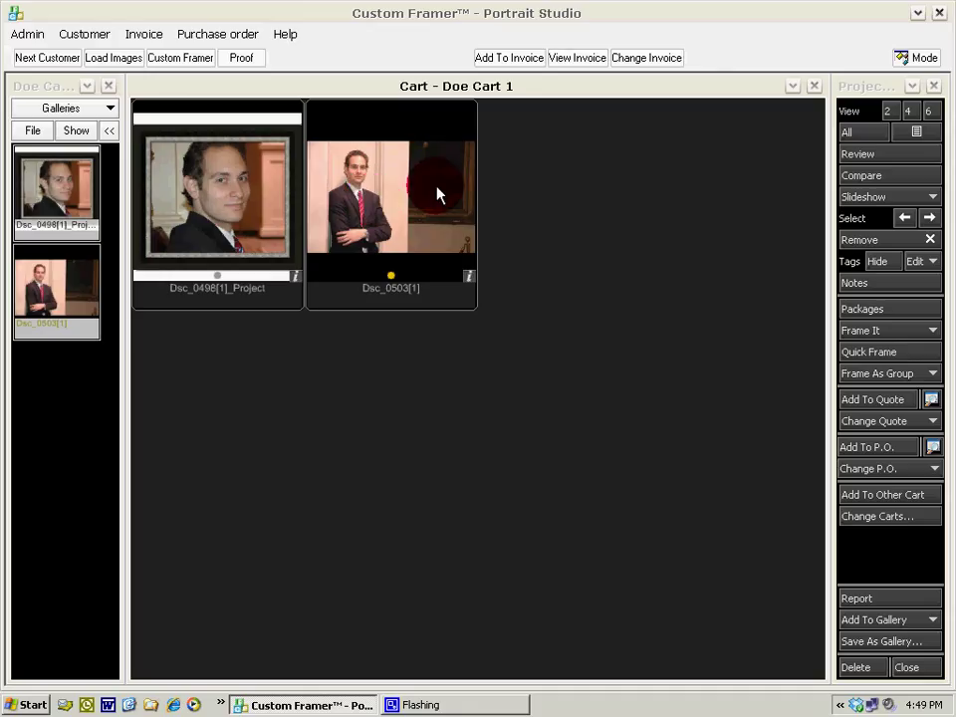
pyautogui.click(245, 58)
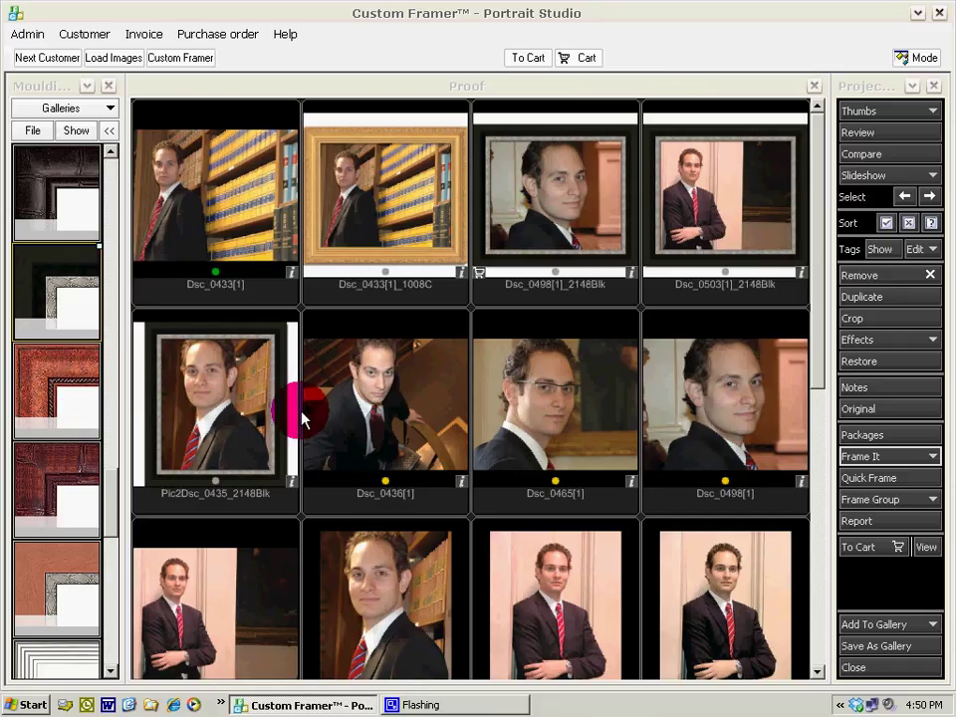
# - Frame Dsc_0465[1] in red burl moulding at 20 x 16 and save it as Dsc_0465[1]_LM1159
pyautogui.moveTo(85, 388); pyautogui.dragTo(618, 437)
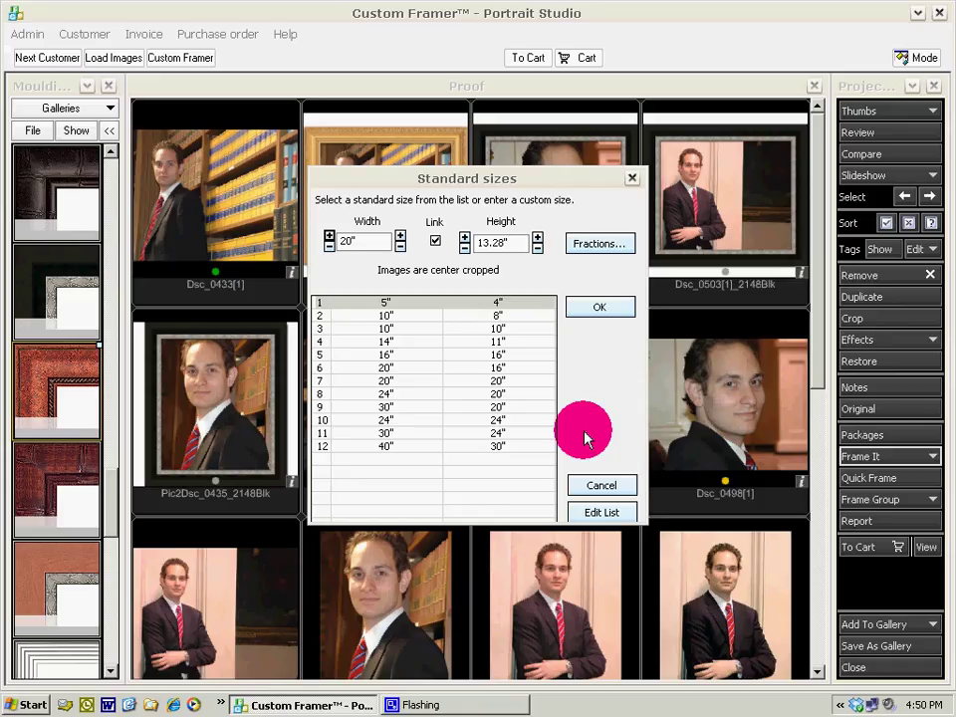
pyautogui.click(391, 369)
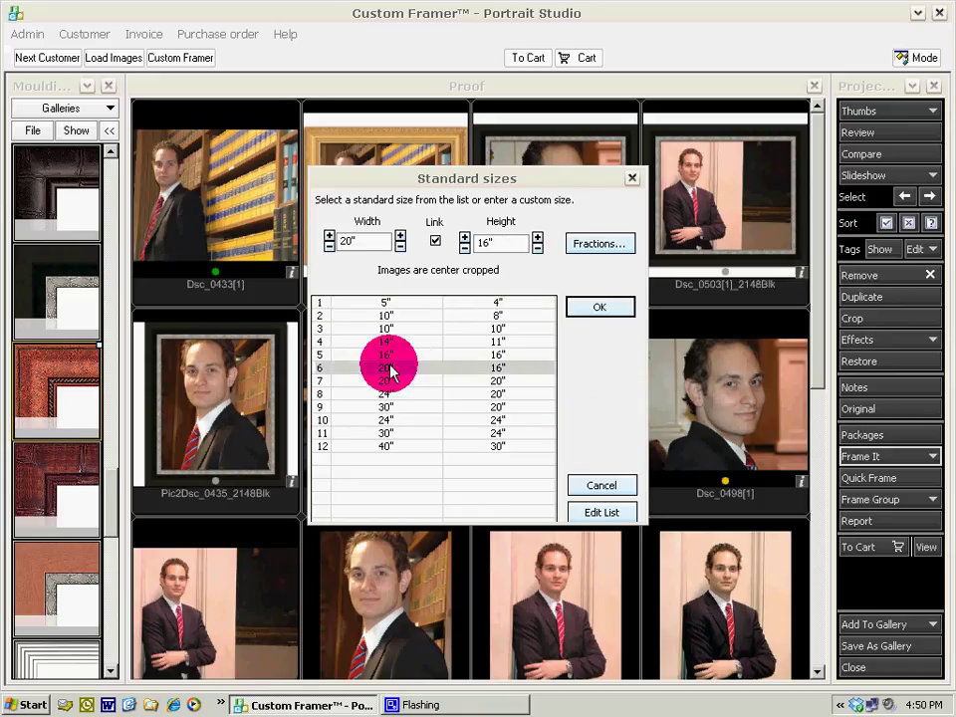
pyautogui.click(582, 308)
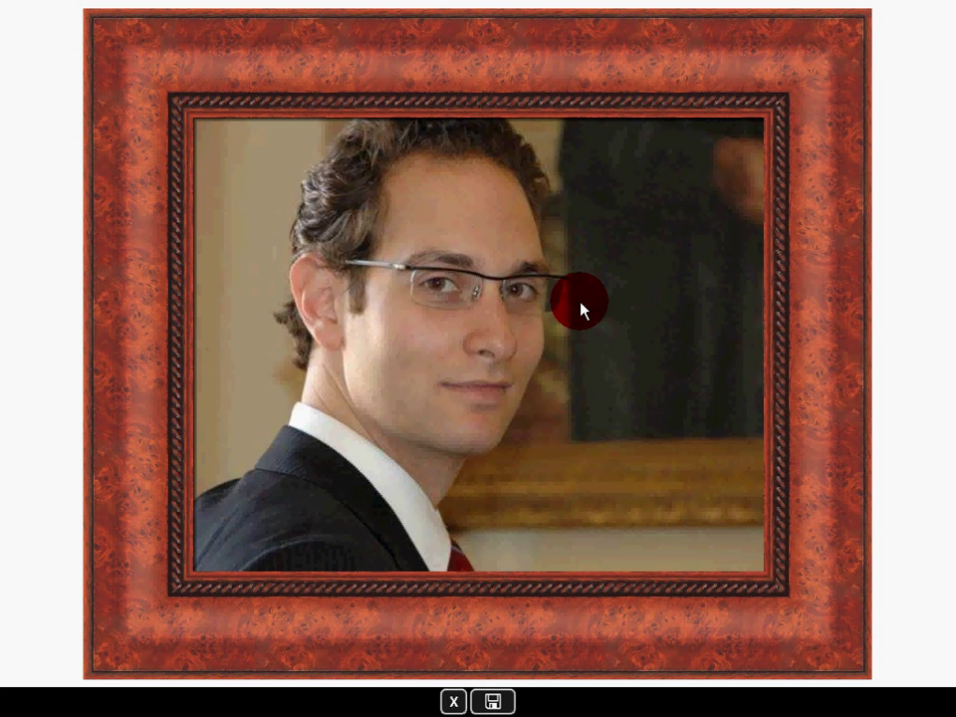
pyautogui.click(494, 703)
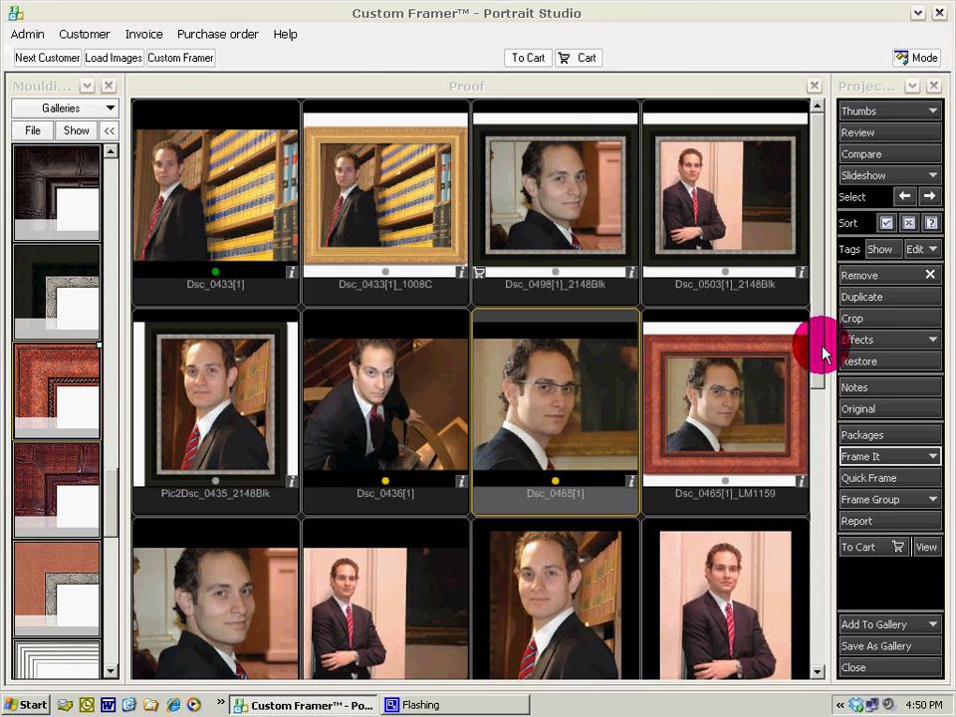
# - Select Pick1 and show the wood mouldings gallery
pyautogui.click(697, 589)
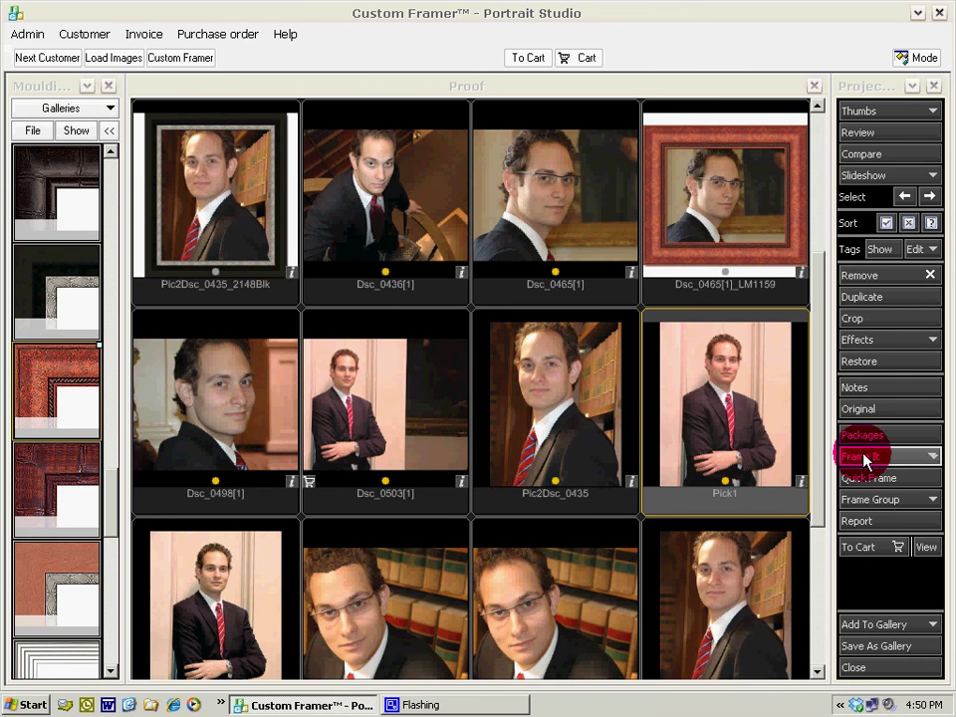
pyautogui.click(864, 458)
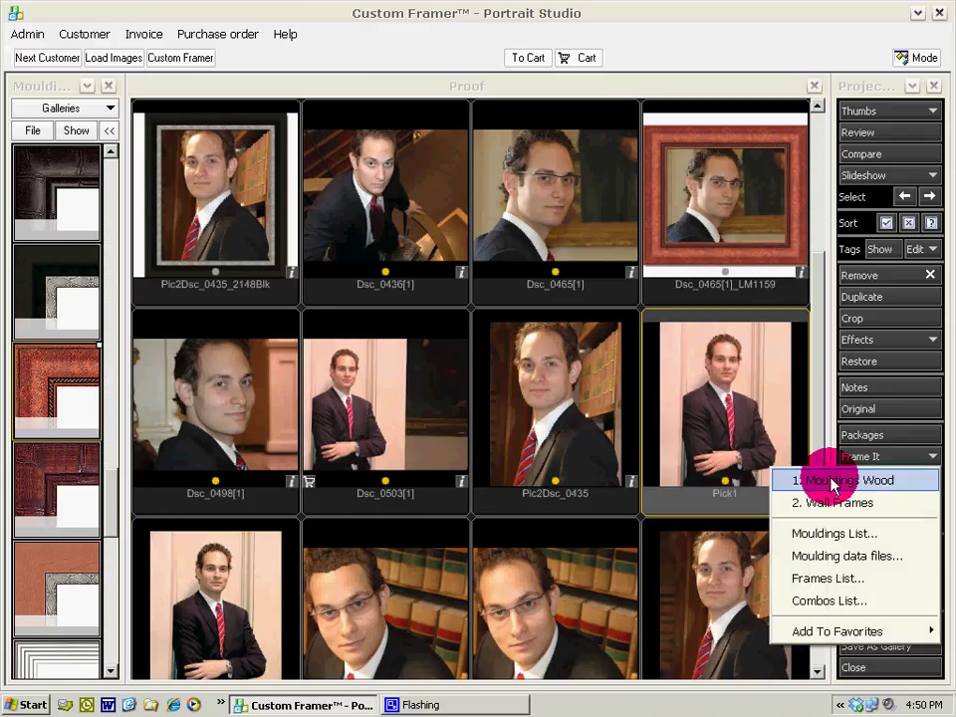
pyautogui.click(833, 481)
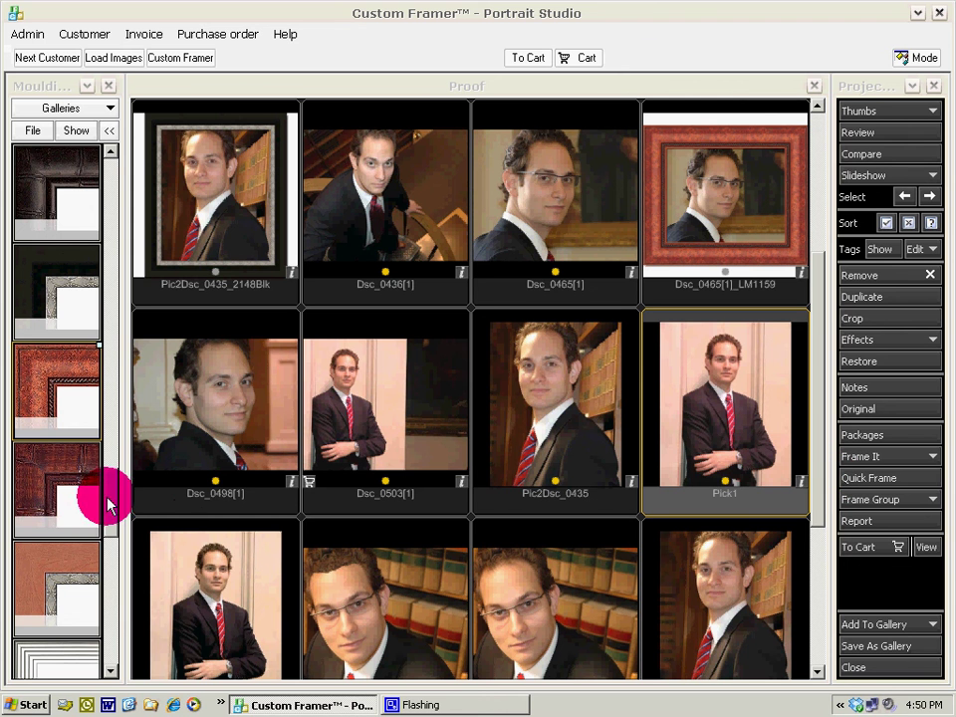
pyautogui.click(112, 602)
pyautogui.moveTo(111, 602); pyautogui.dragTo(103, 295)
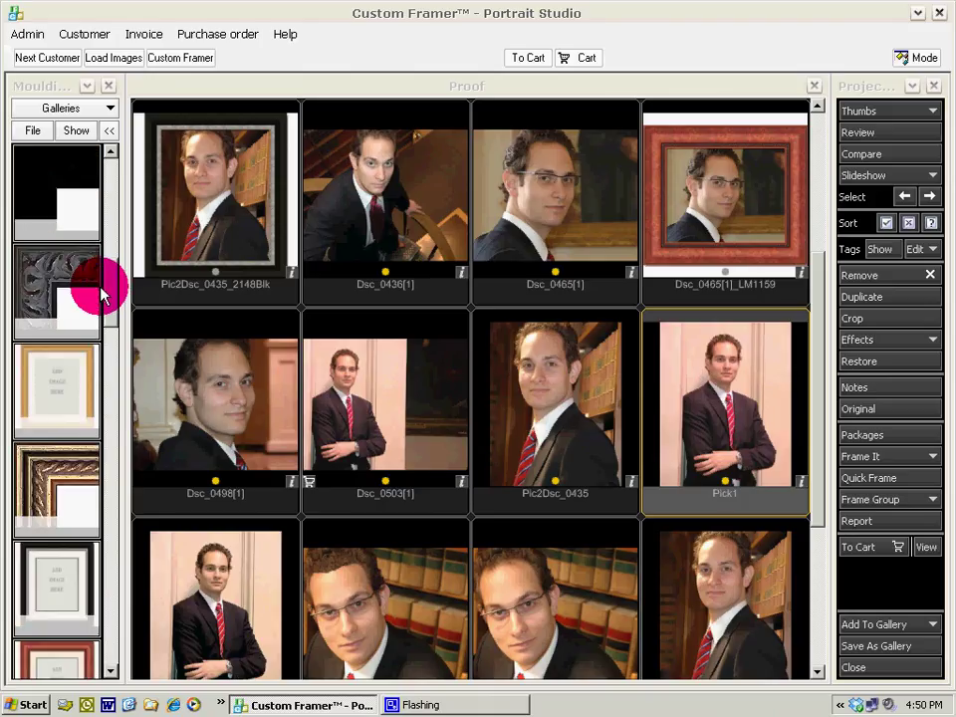
# - Frame Pick1 at 20 x 20 with black frame, silver liner and cream mat, then close the preview
pyautogui.moveTo(39, 550); pyautogui.dragTo(726, 427)
pyautogui.click(374, 376)
pyautogui.moveTo(375, 376)
pyautogui.mouseDown()
pyautogui.moveTo(397, 391)
pyautogui.moveTo(384, 401)
pyautogui.moveTo(385, 382)
pyautogui.mouseUp()
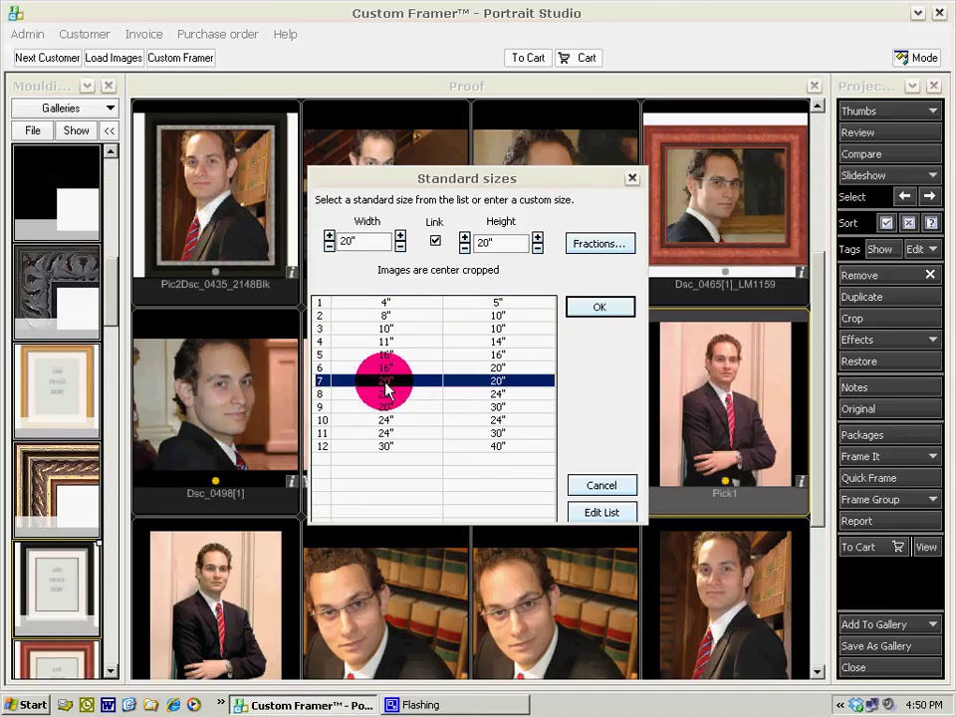
pyautogui.click(591, 310)
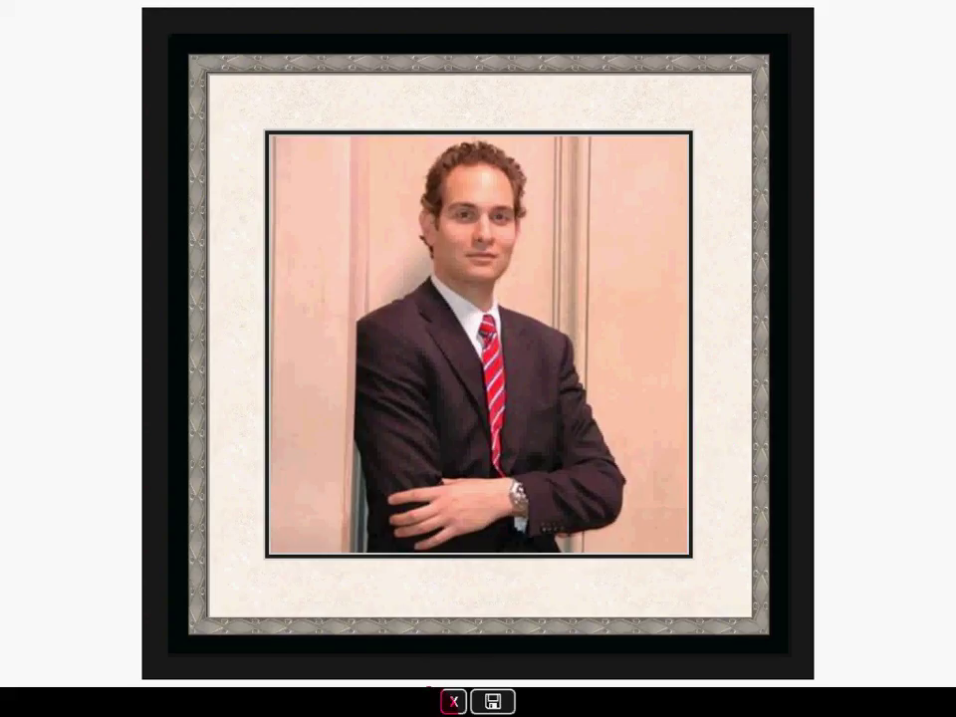
pyautogui.click(493, 702)
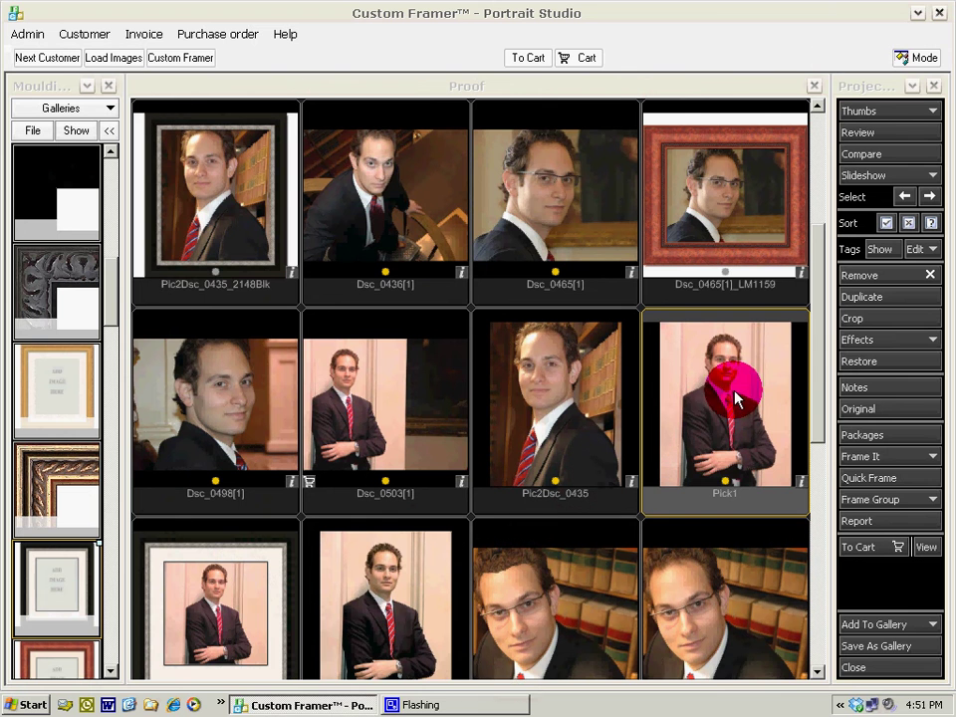
# - Put the framed Pick1_Combo A portrait in the cart, then select Pick1Adjusted
pyautogui.click(246, 619)
pyautogui.scroll(-1, 246, 619)
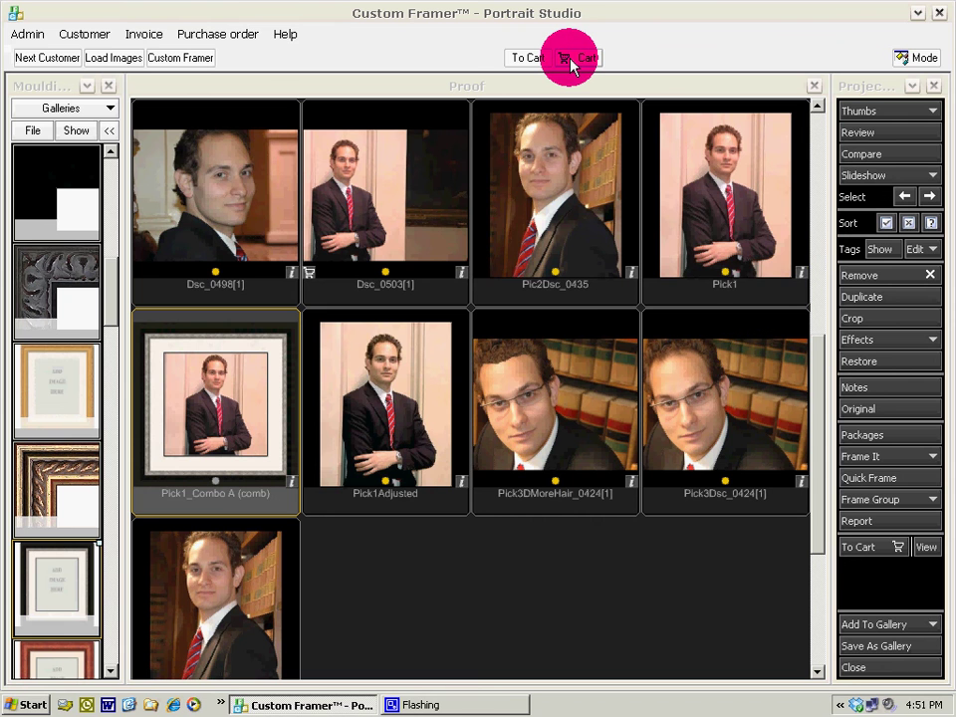
pyautogui.click(538, 61)
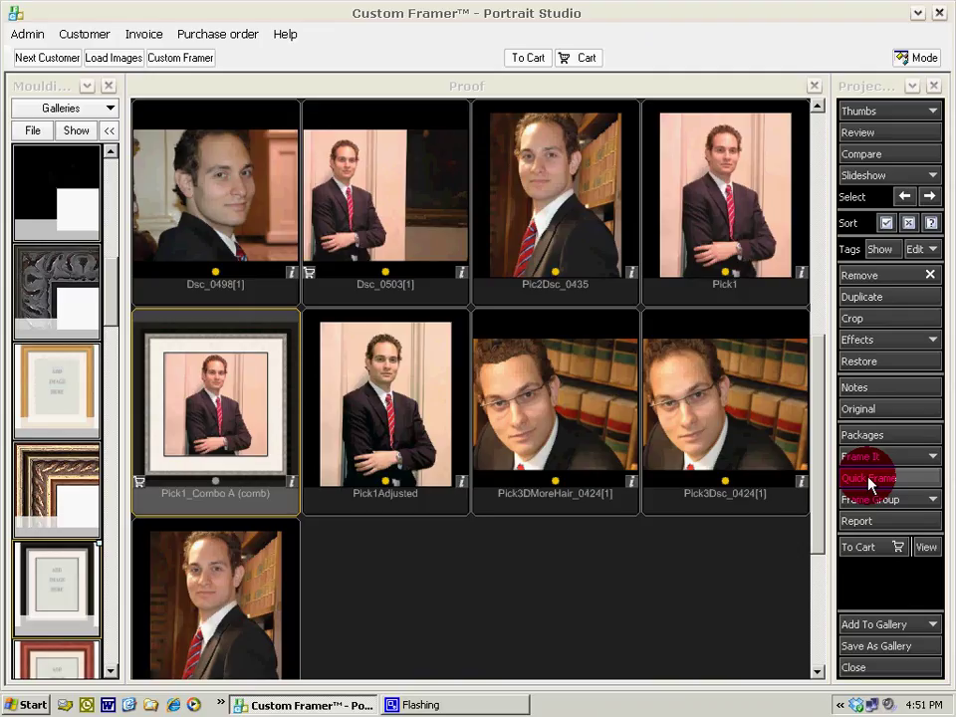
pyautogui.click(426, 417)
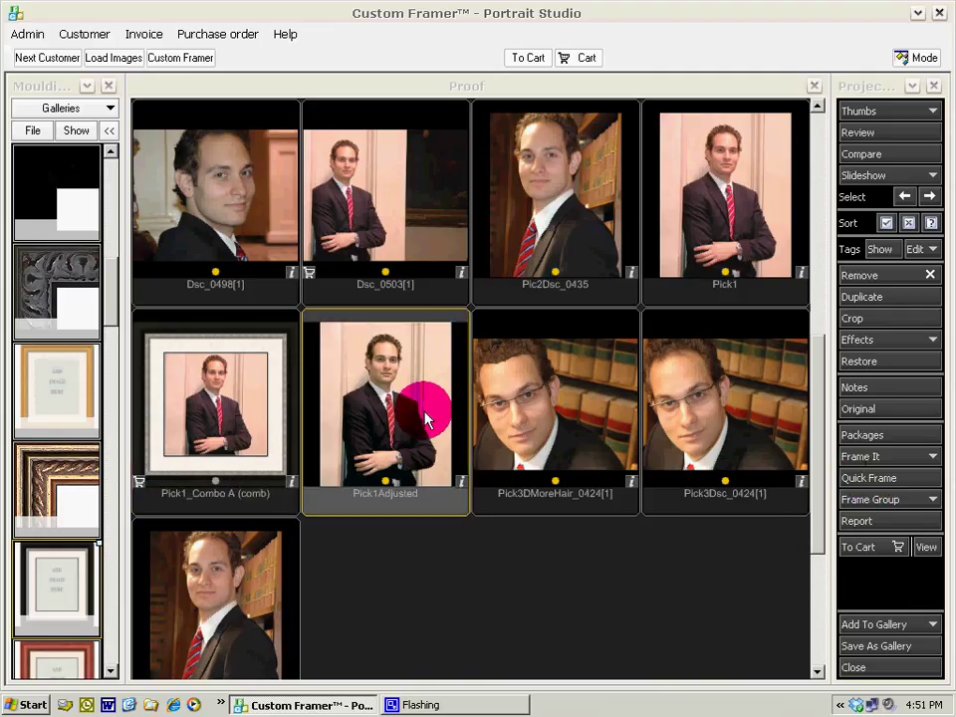
# - Preview Pick1Adjusted full screen, then Quick Frame it as new project Untitled9 ($431.44)
pyautogui.doubleClick(426, 418)
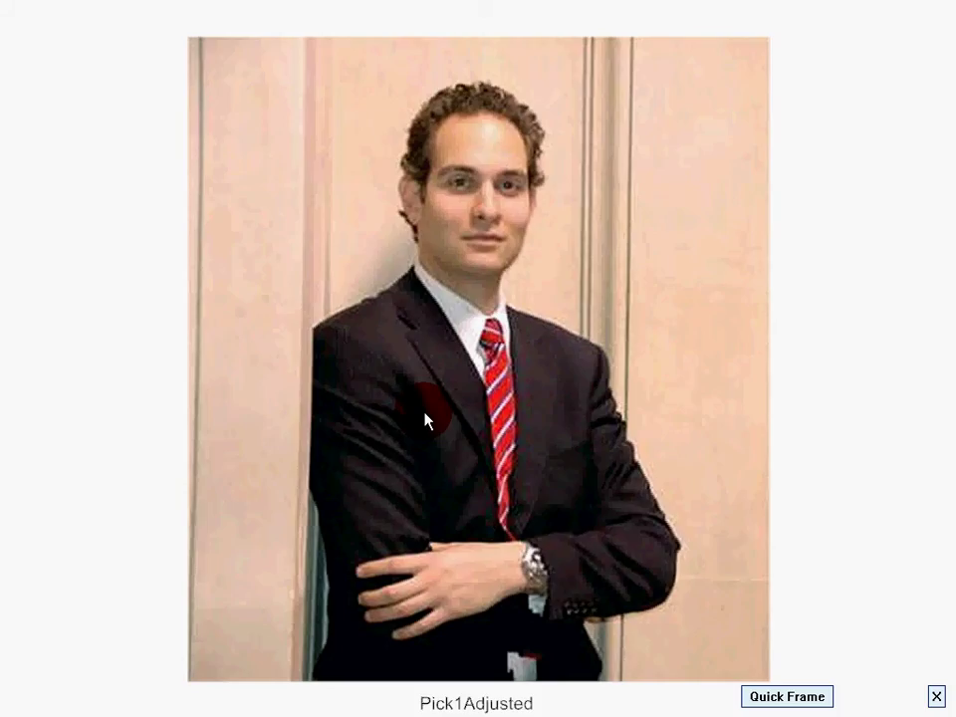
pyautogui.click(816, 697)
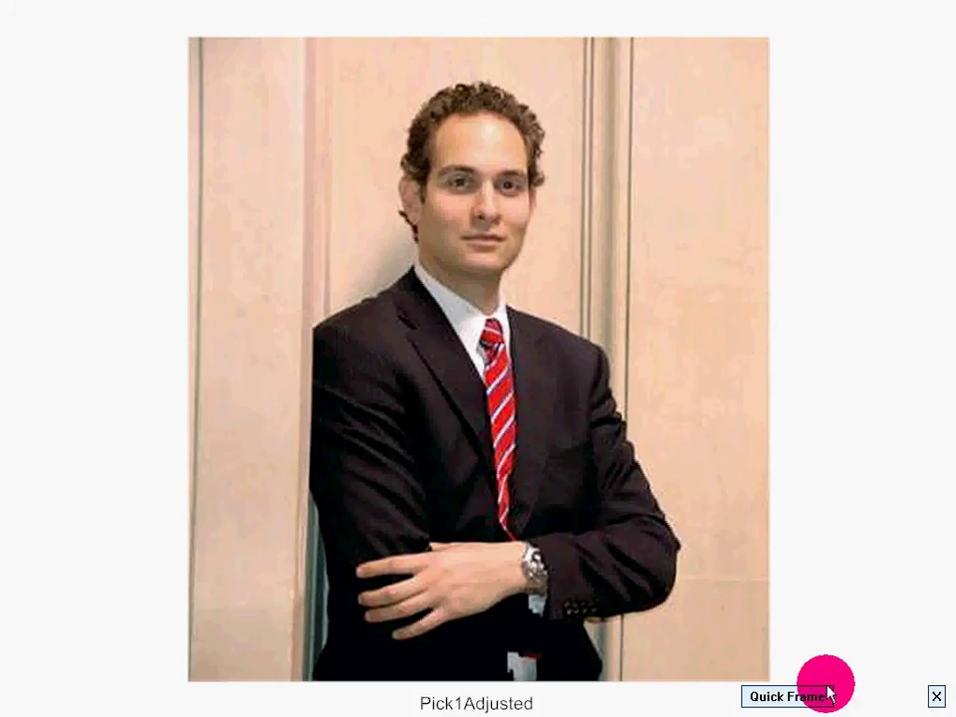
pyautogui.click(935, 697)
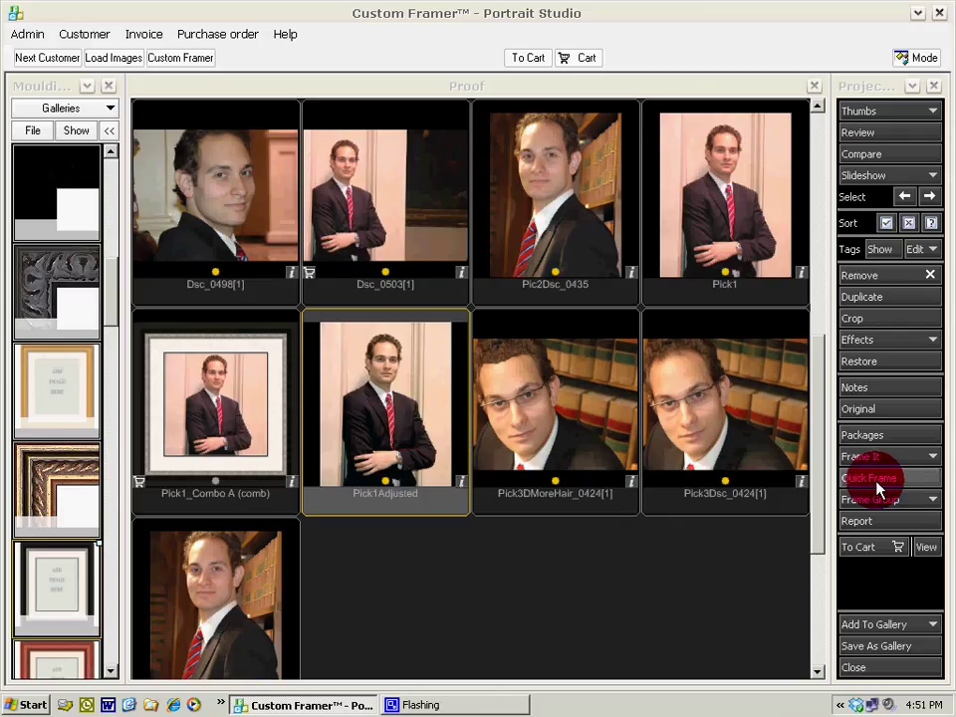
pyautogui.doubleClick(435, 406)
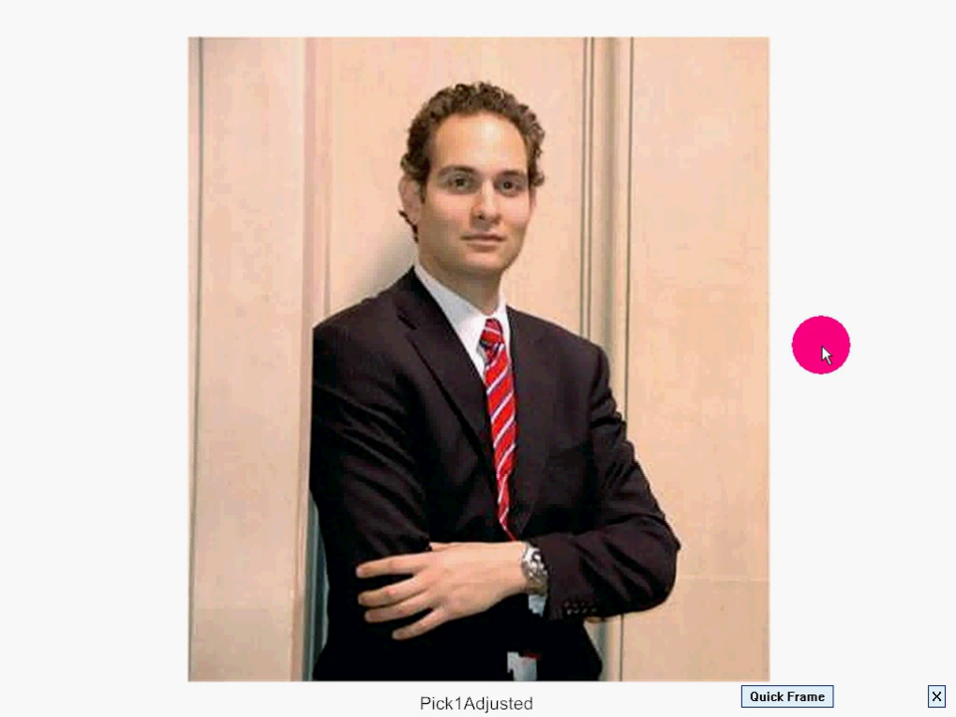
pyautogui.click(786, 382)
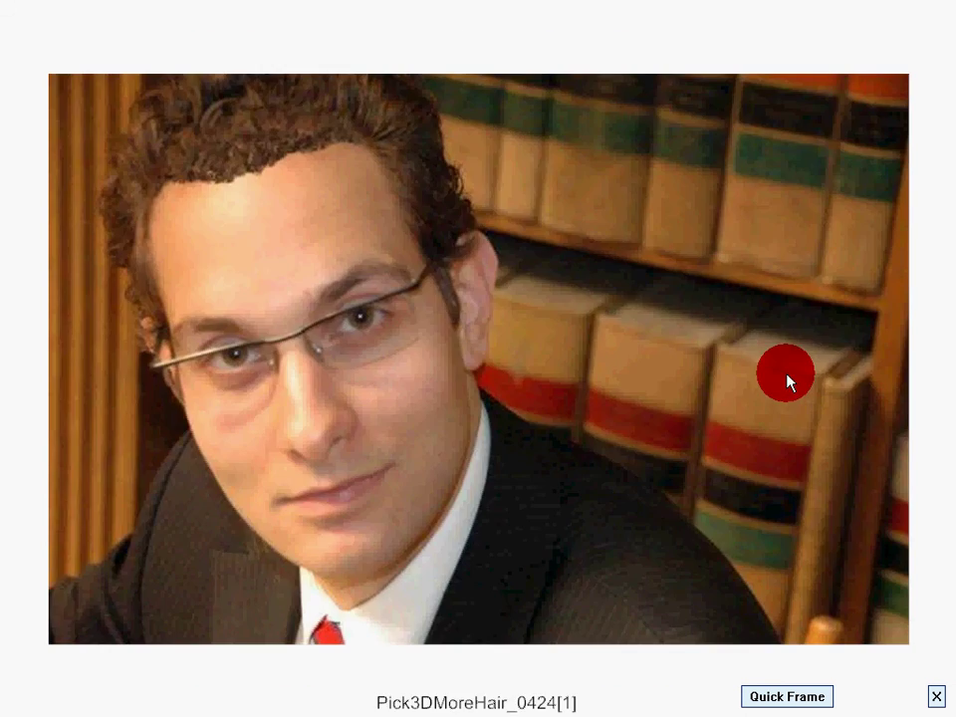
pyautogui.click(787, 381)
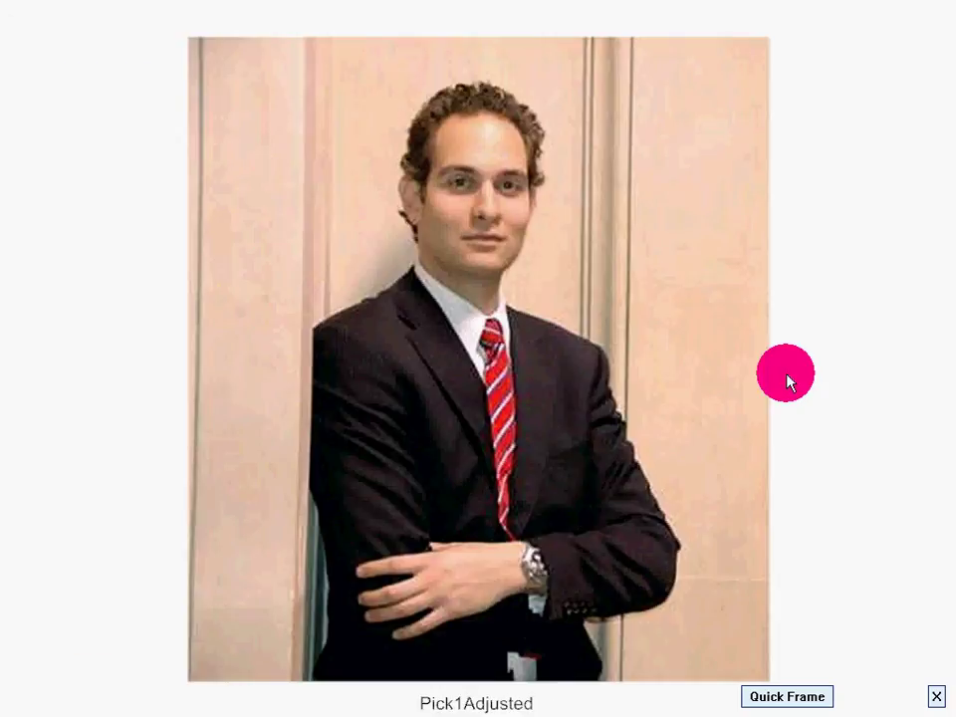
pyautogui.click(773, 697)
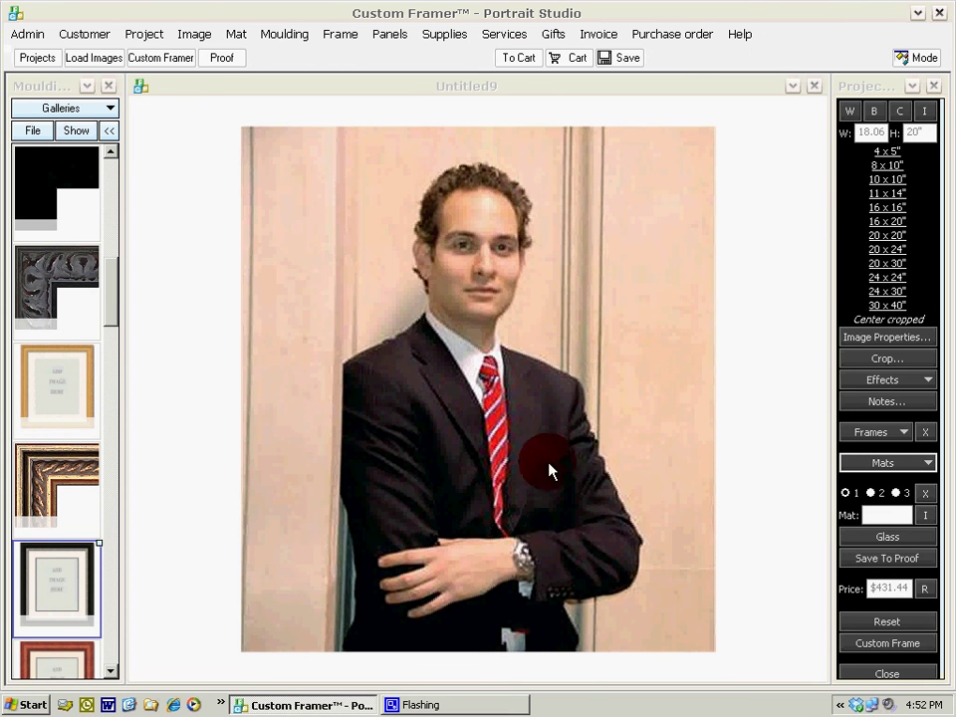
# - Resize Pick1Adjusted to 16 x 20 inches ($49.15) and load the mat swatches gallery
pyautogui.click(896, 221)
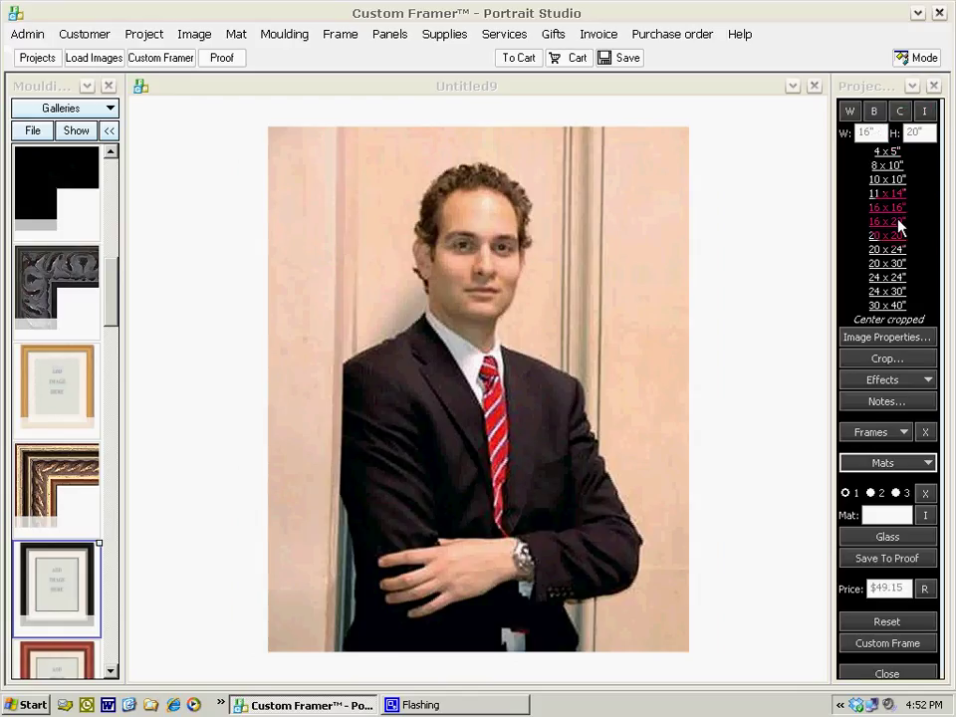
pyautogui.click(880, 464)
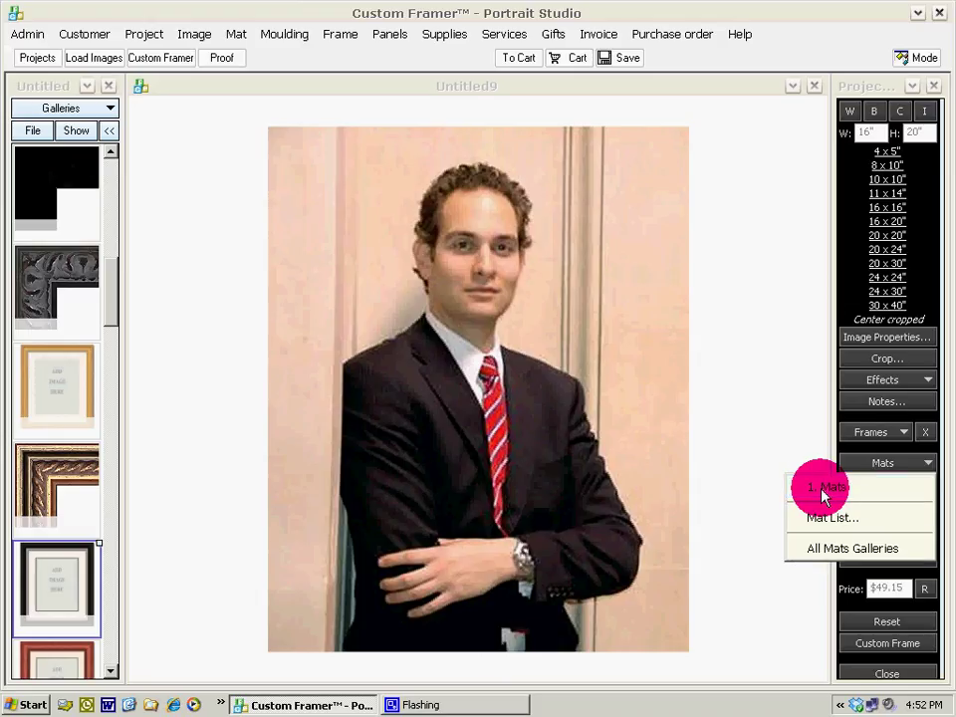
pyautogui.click(822, 485)
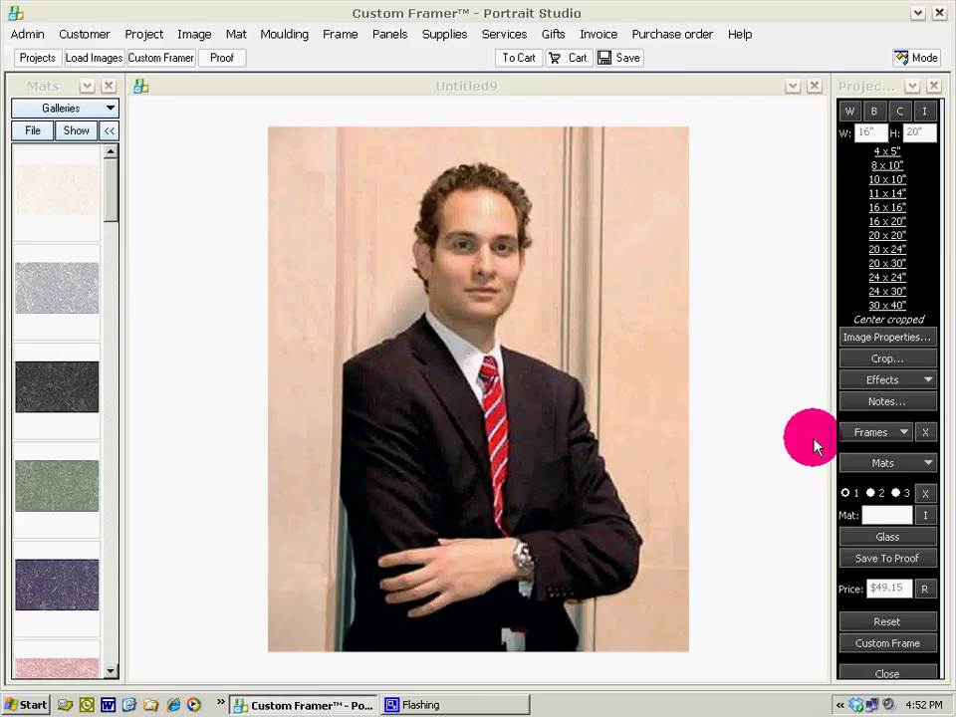
pyautogui.click(873, 469)
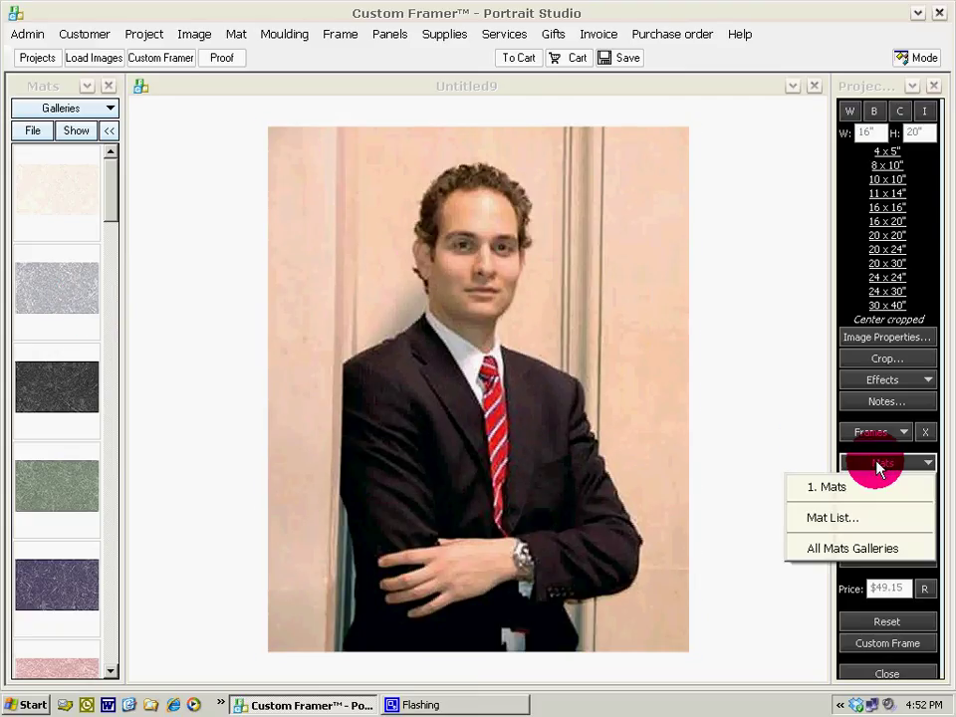
# - Compare mats in the Mat List and apply the 2-inch SRM1008 Ivory mat ($77.95)
pyautogui.click(835, 518)
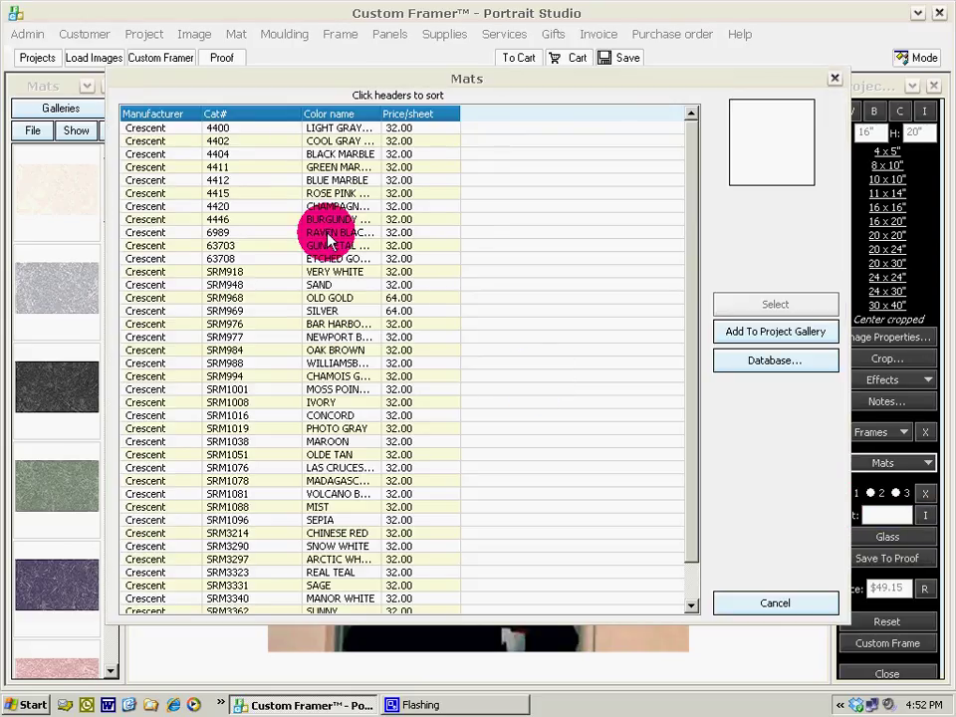
pyautogui.click(331, 233)
pyautogui.click(331, 297)
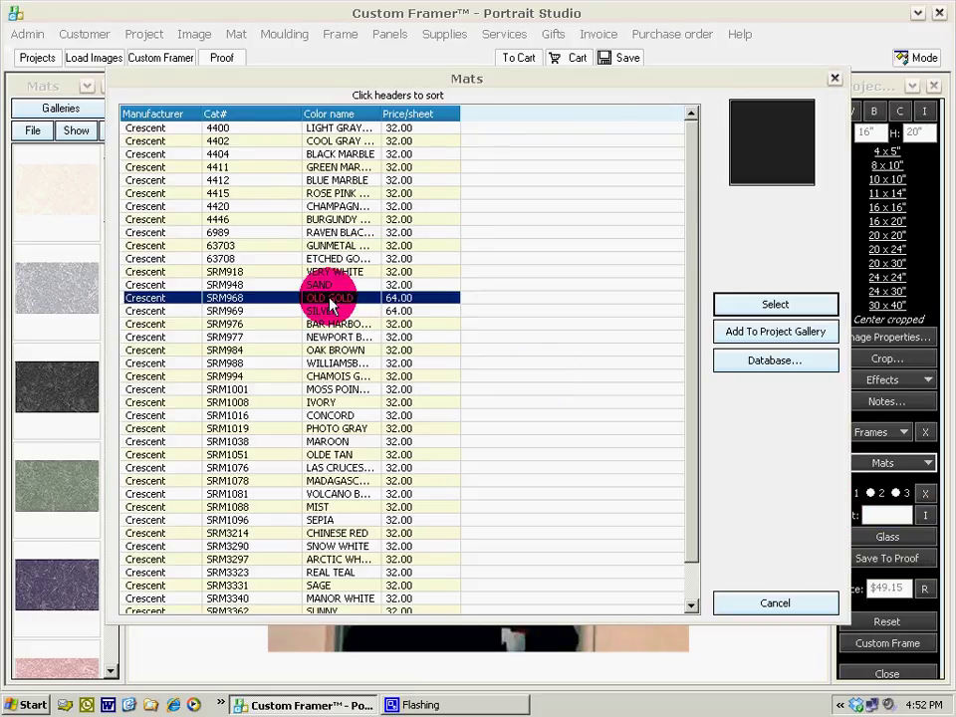
pyautogui.click(324, 363)
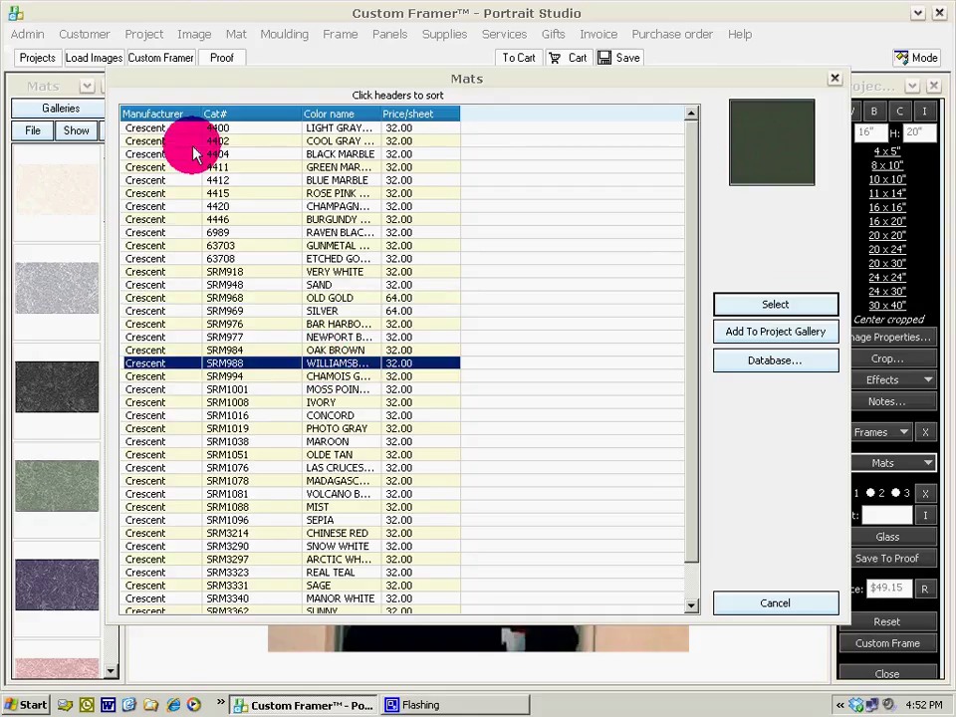
pyautogui.click(207, 117)
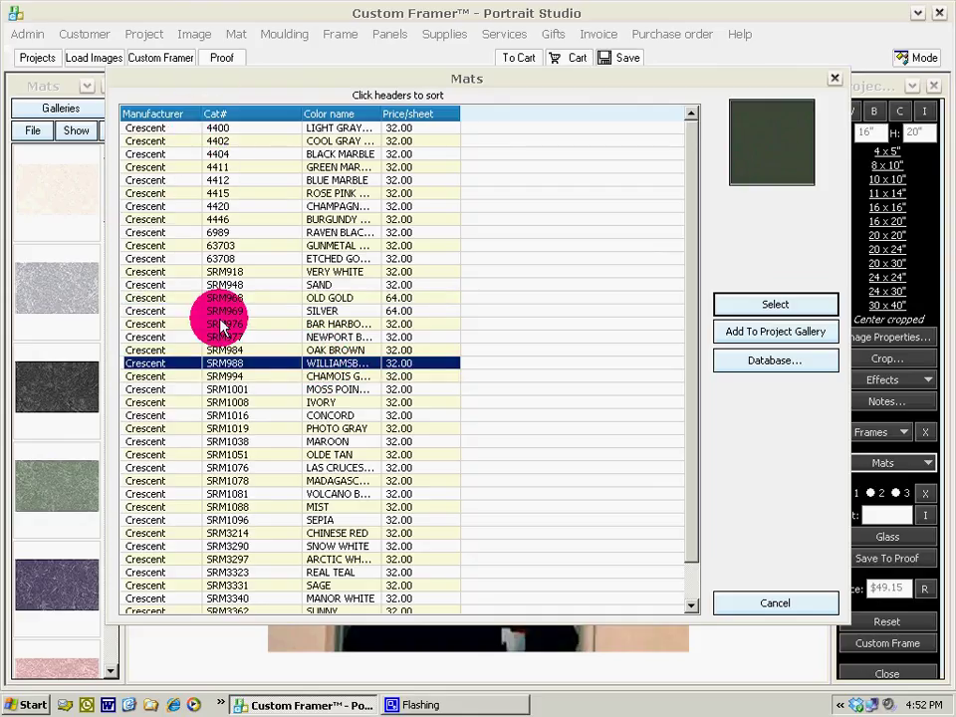
pyautogui.click(224, 421)
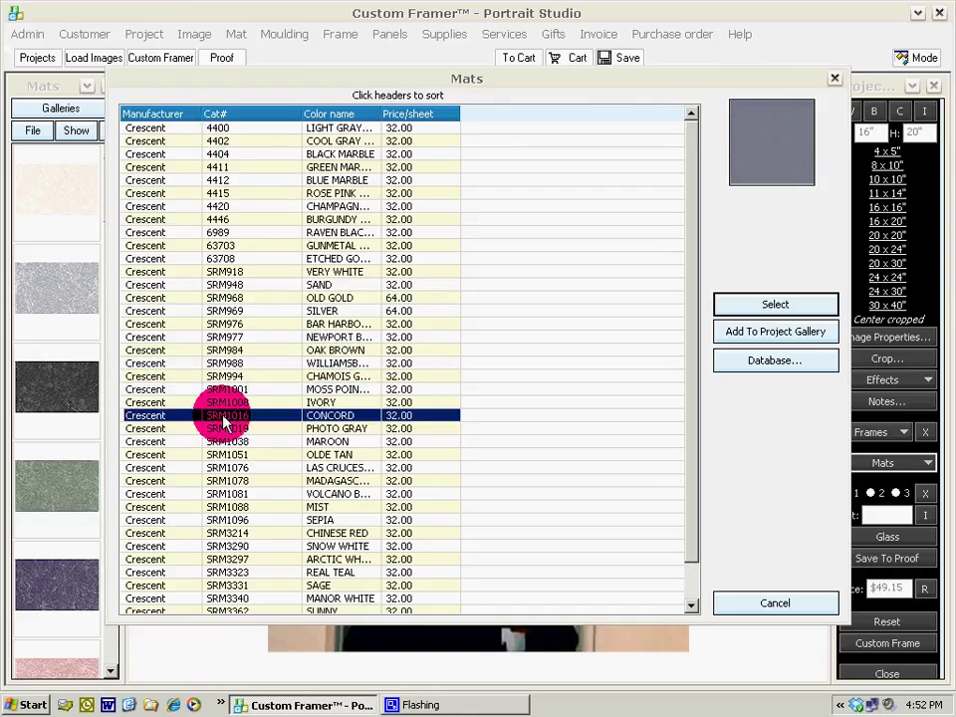
pyautogui.click(221, 402)
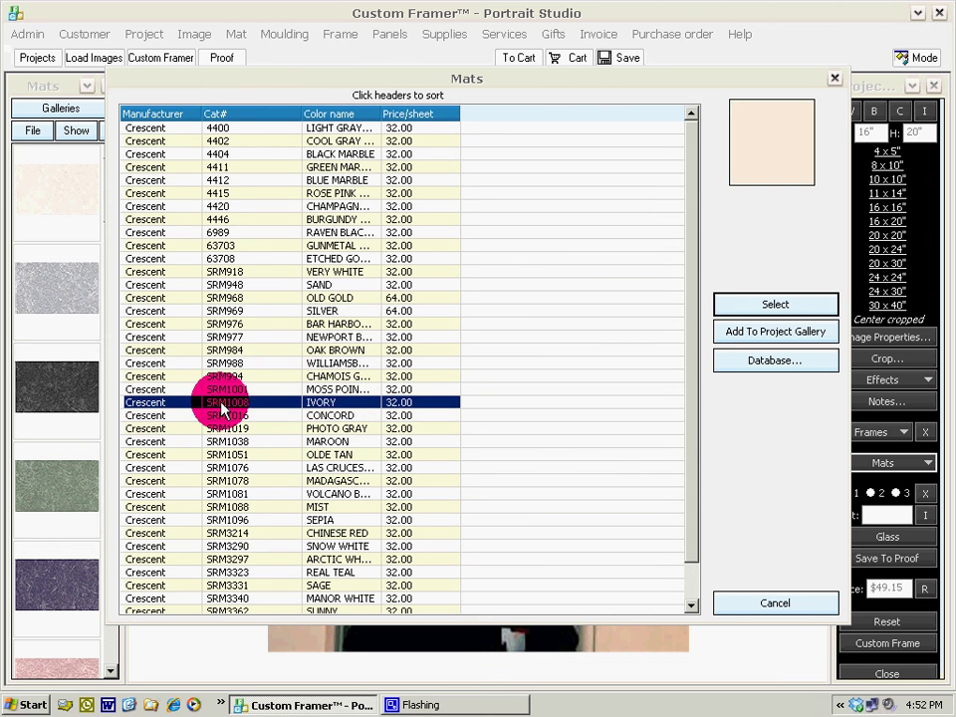
pyautogui.click(775, 306)
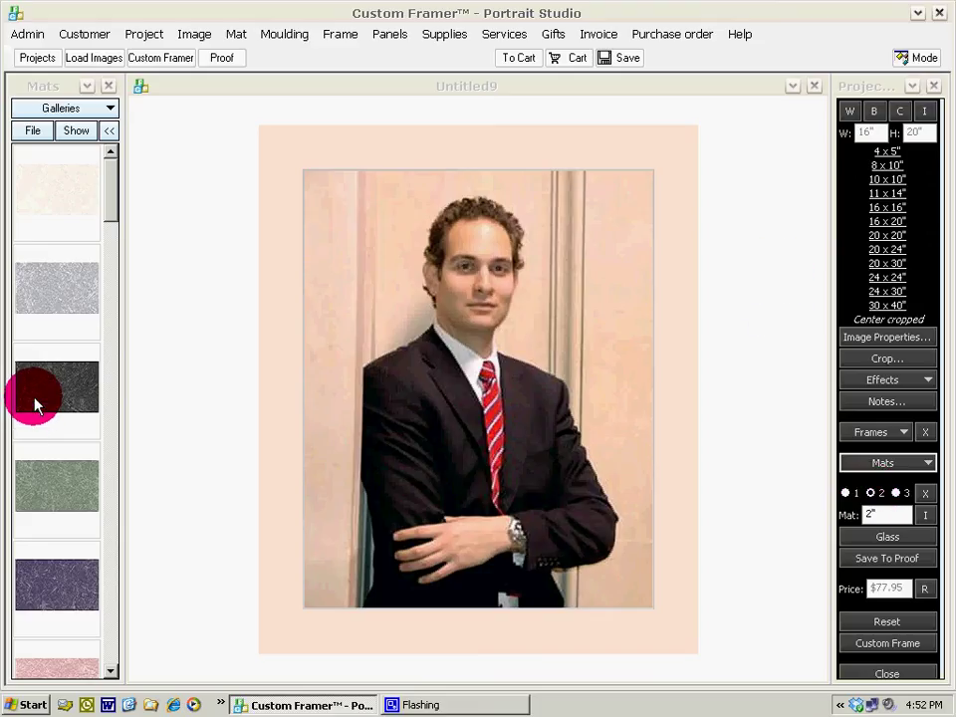
# - Add a dark charcoal inner mat and widen the outer mat from 1.75 to 3 inches ($113.15)
pyautogui.moveTo(34, 399); pyautogui.dragTo(423, 441)
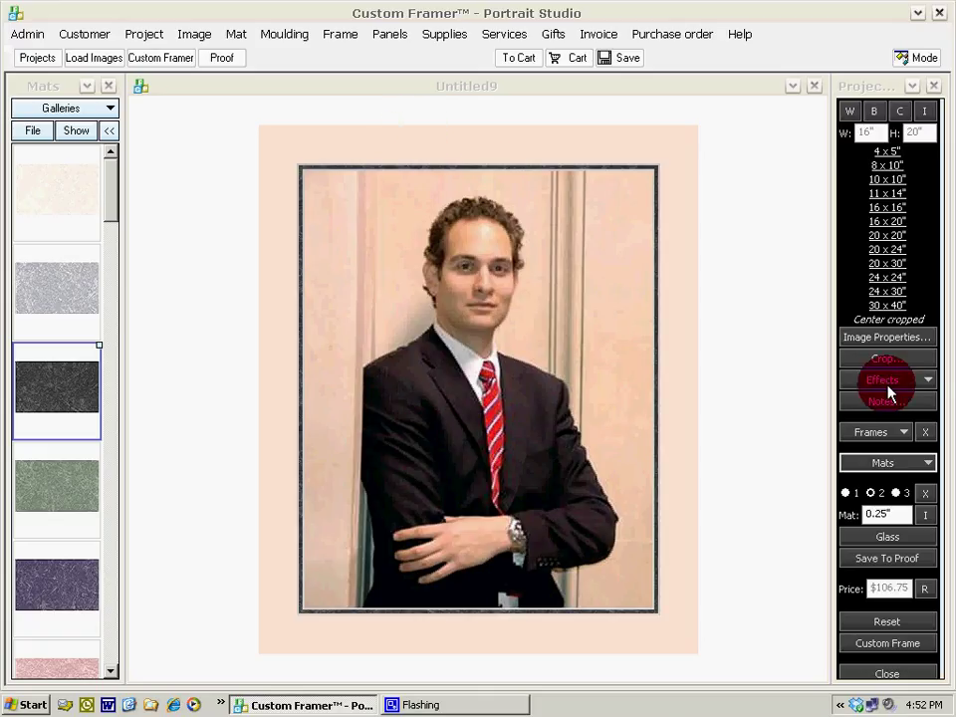
pyautogui.click(847, 495)
pyautogui.doubleClick(893, 514)
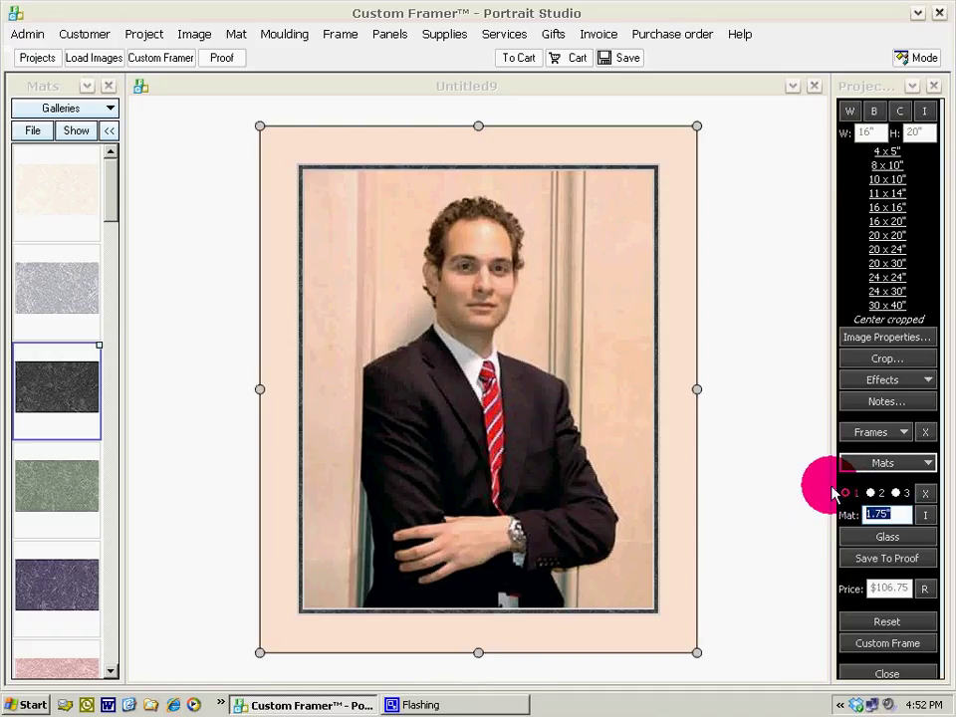
pyautogui.write('3')
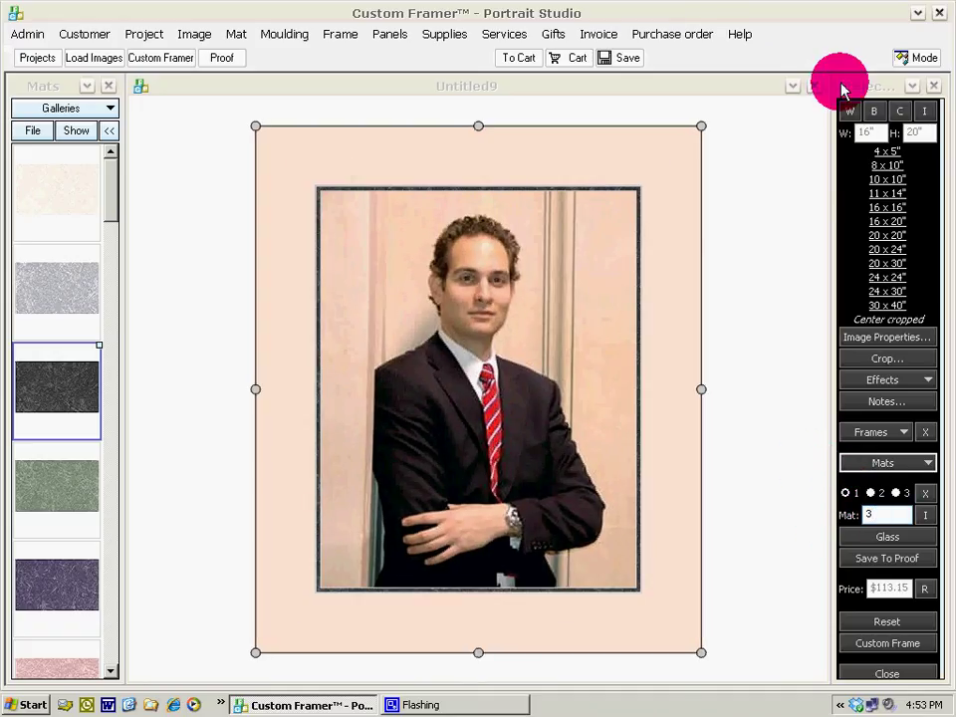
pyautogui.click(876, 431)
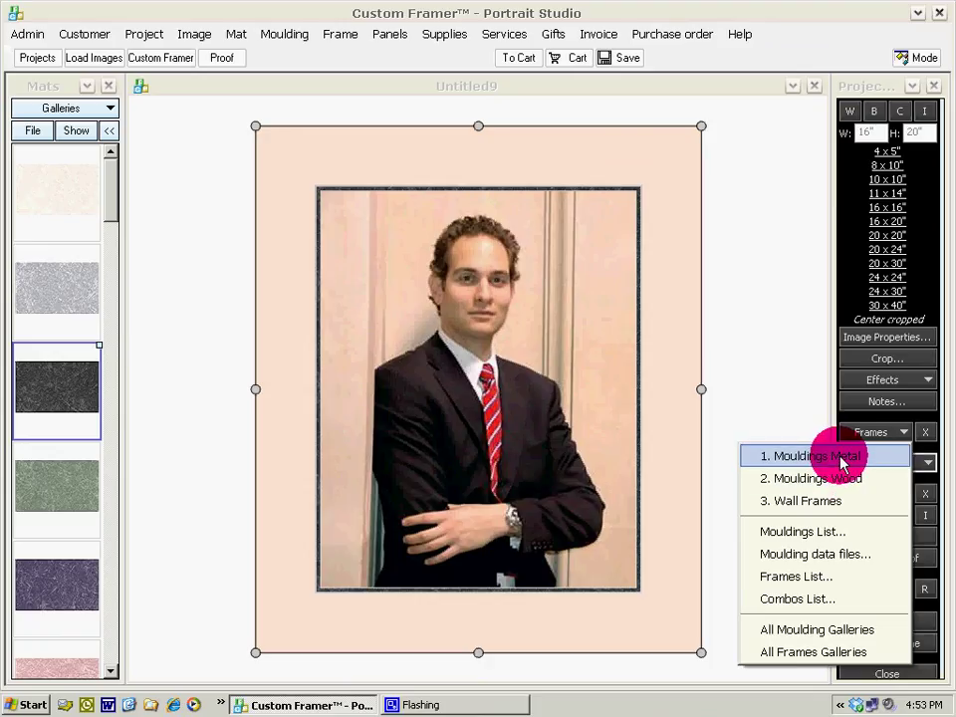
# - Try a light wood moulding, then frame the portrait in 1377 BLACK from the Mouldings List ($174.17)
pyautogui.click(842, 458)
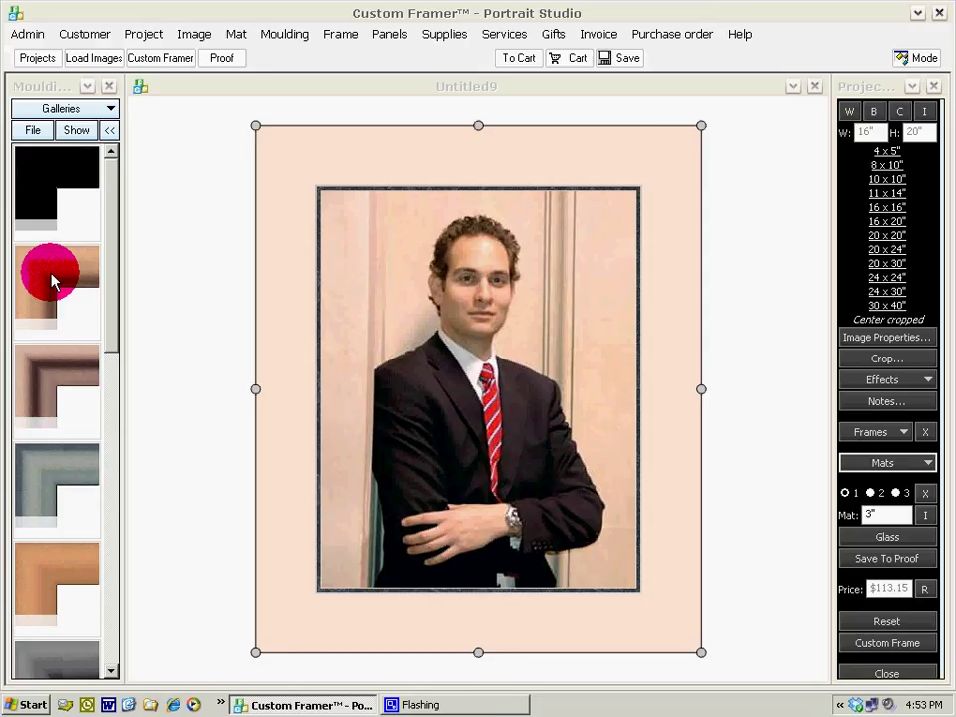
pyautogui.moveTo(50, 279); pyautogui.dragTo(282, 284)
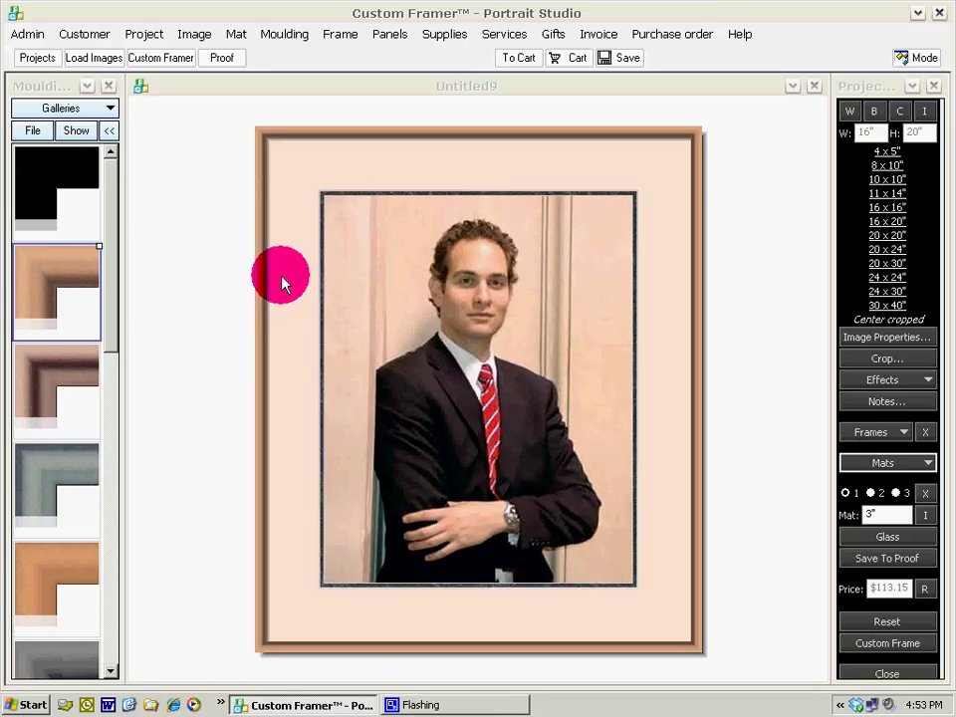
pyautogui.click(874, 434)
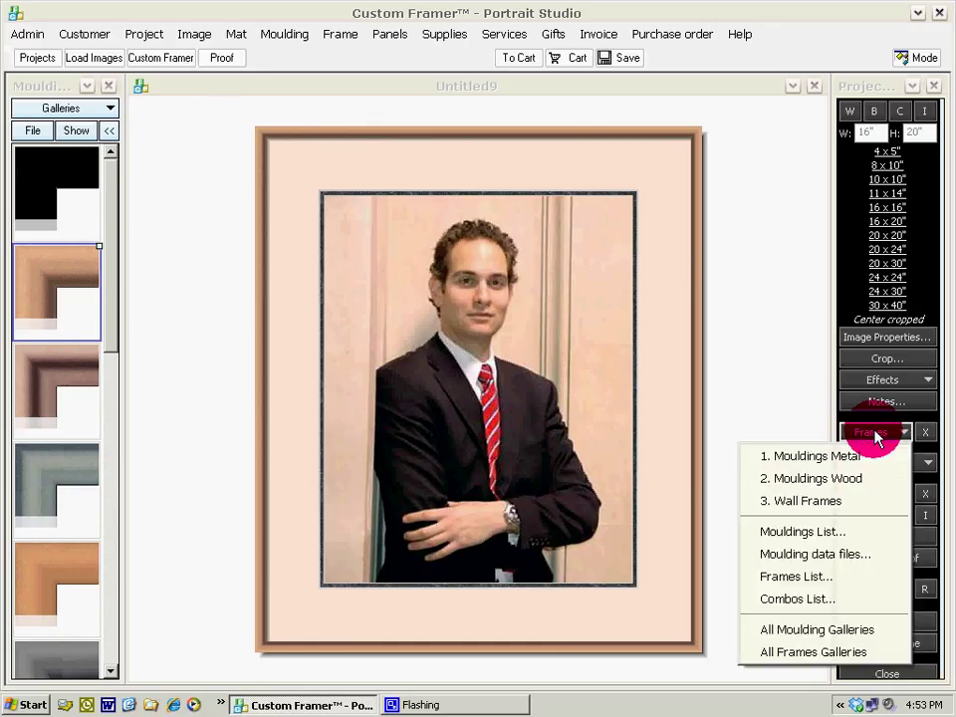
pyautogui.click(802, 534)
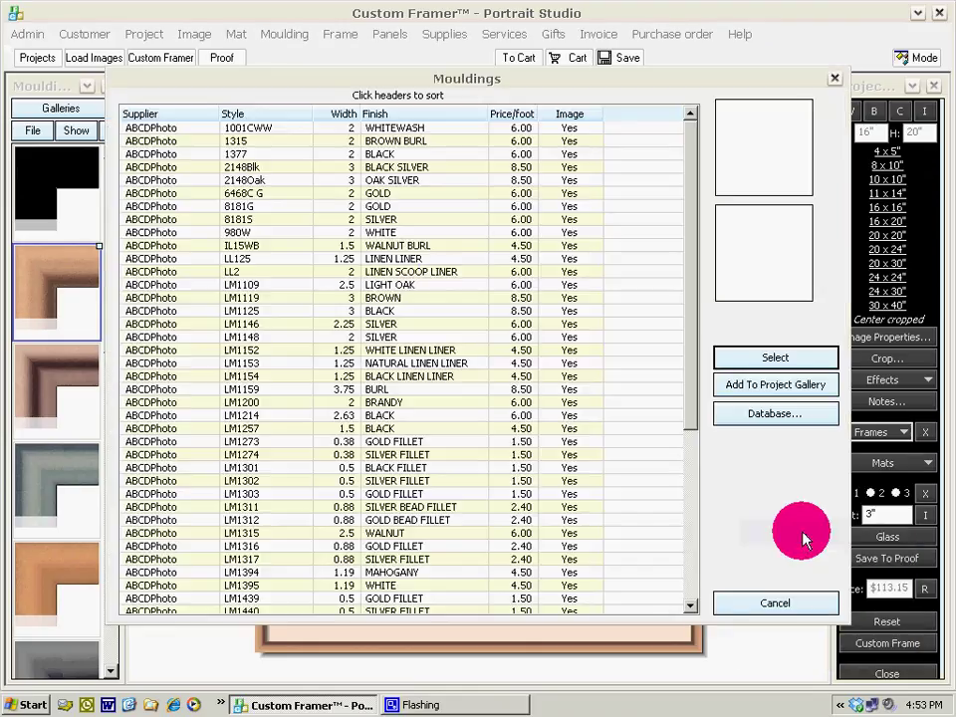
pyautogui.click(395, 271)
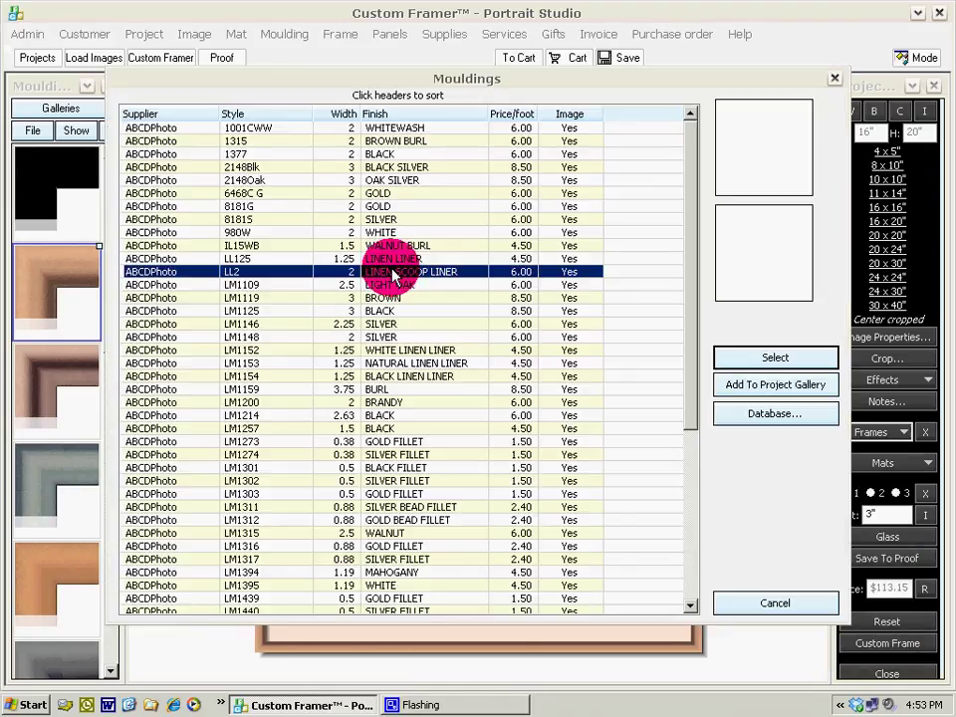
pyautogui.click(386, 169)
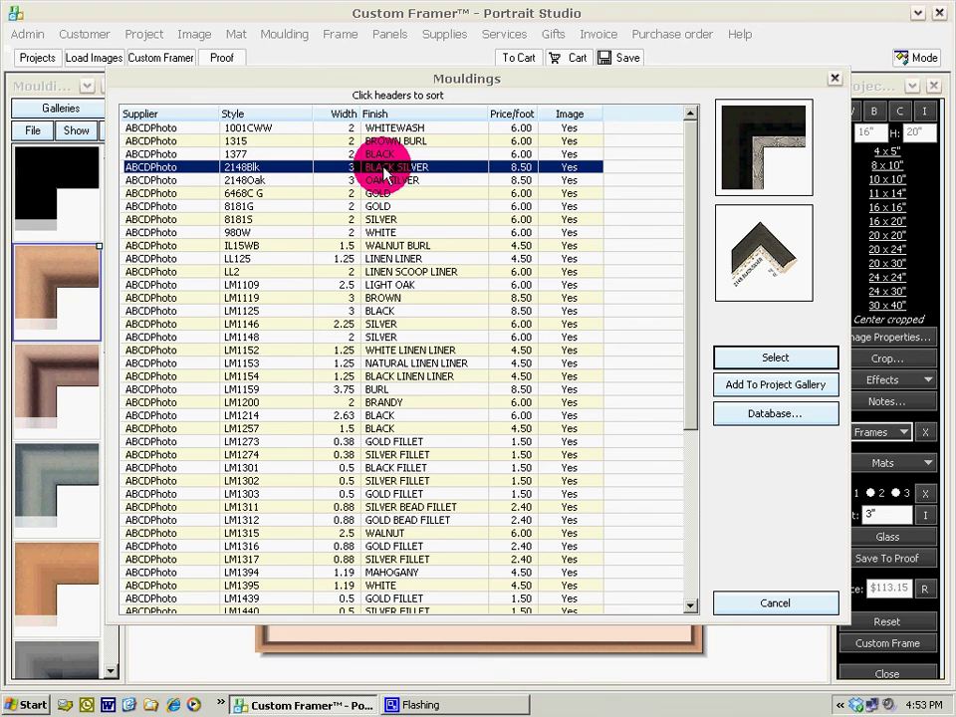
pyautogui.click(380, 154)
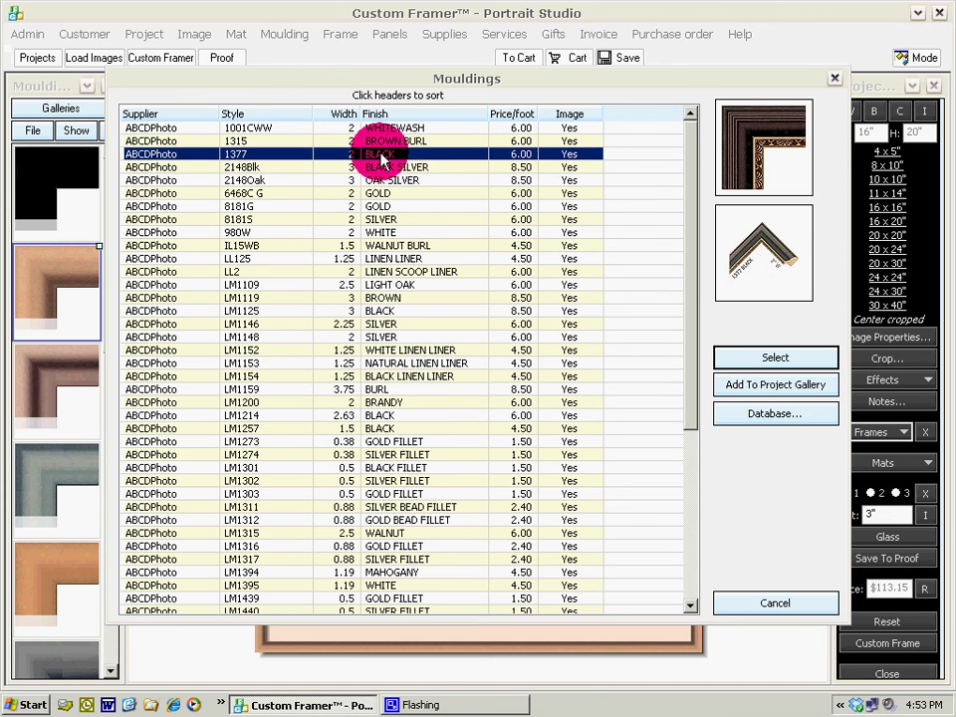
pyautogui.click(775, 360)
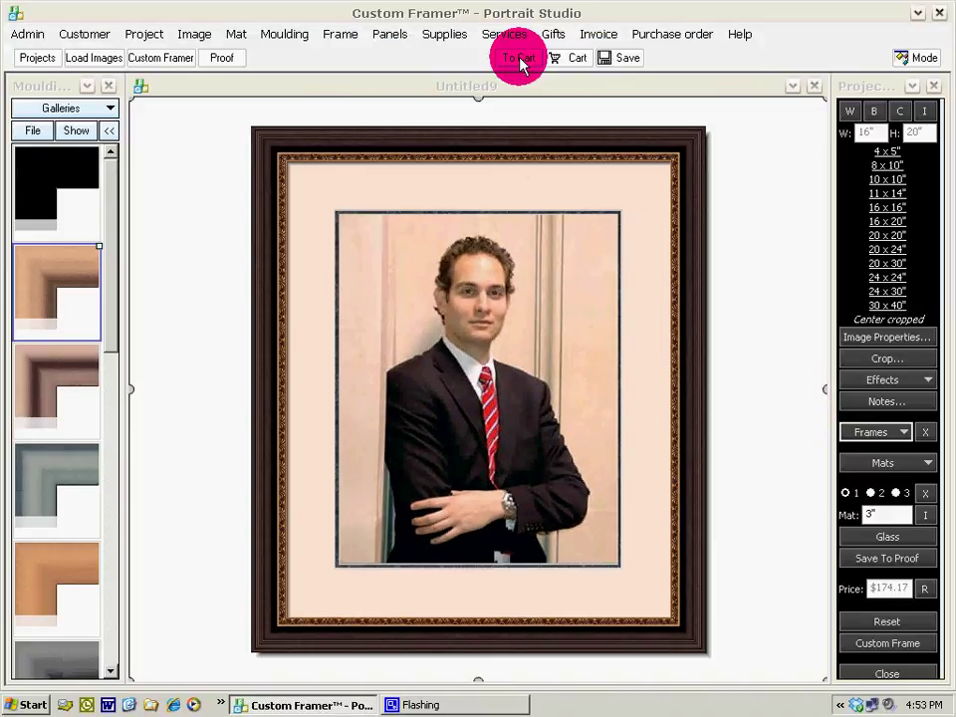
# - Add Untitled9 to the cart and review its $195.07 itemised project report
pyautogui.click(518, 59)
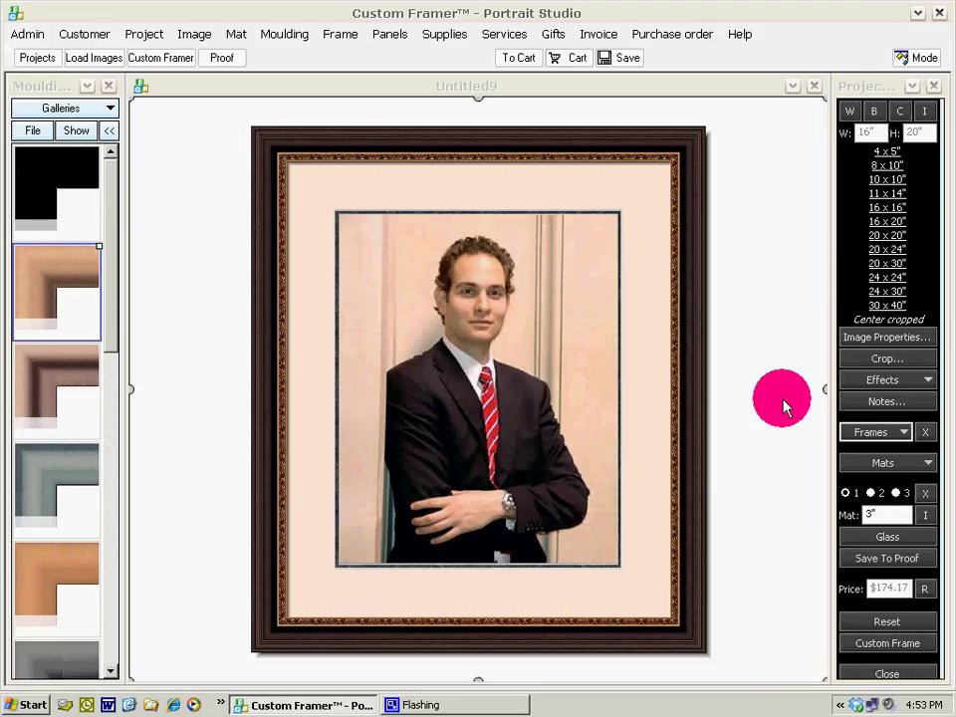
pyautogui.click(925, 589)
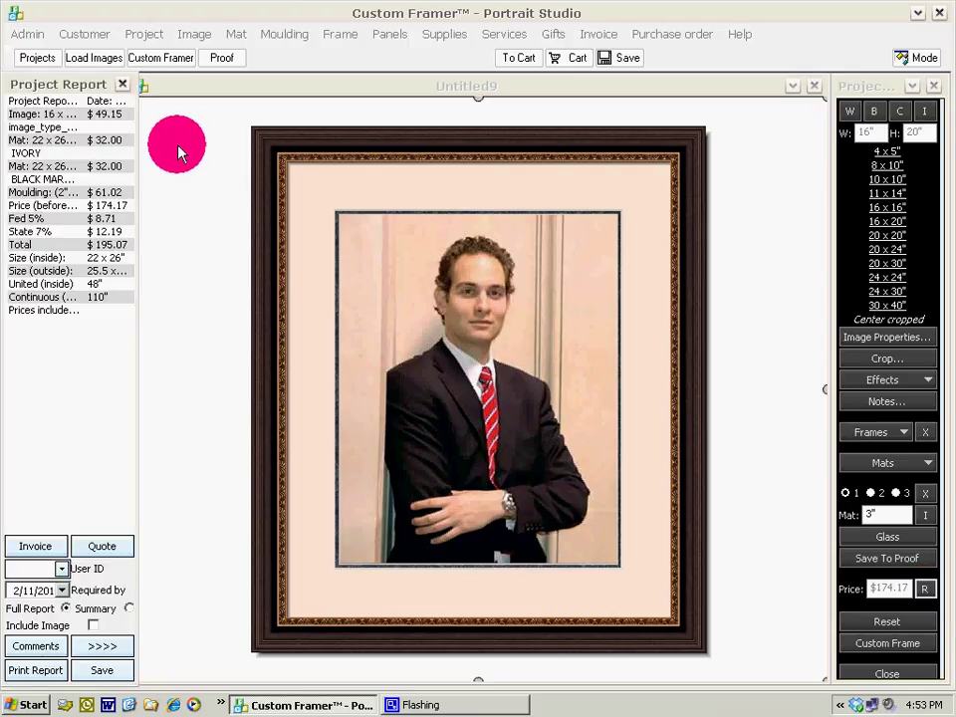
pyautogui.click(124, 88)
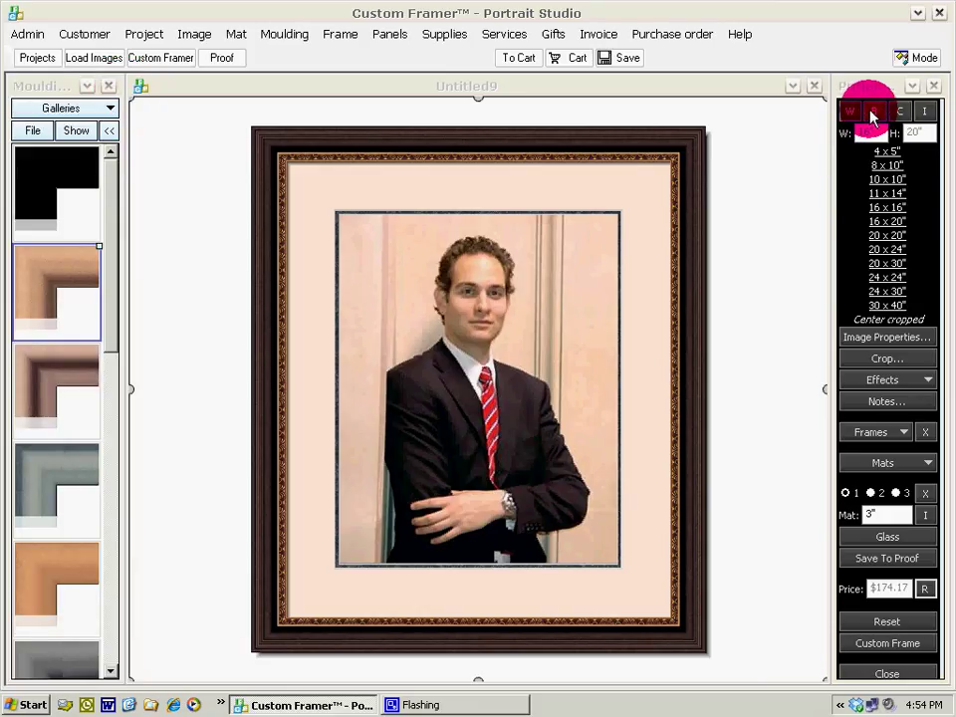
# - Try black and white backgrounds, then set an orange custom background colour
pyautogui.click(872, 111)
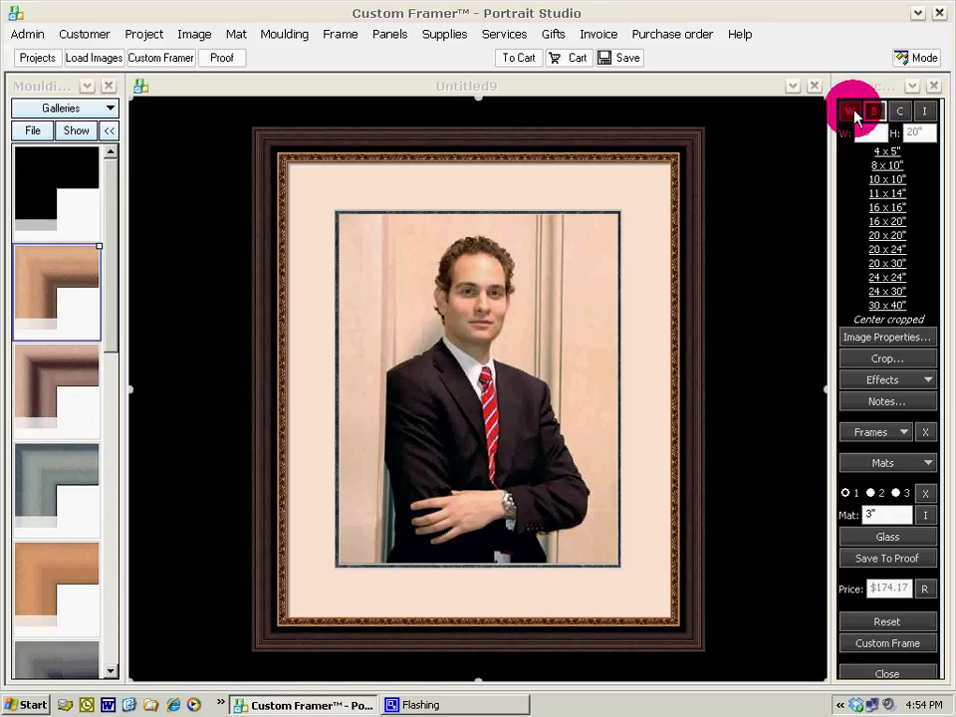
pyautogui.click(851, 111)
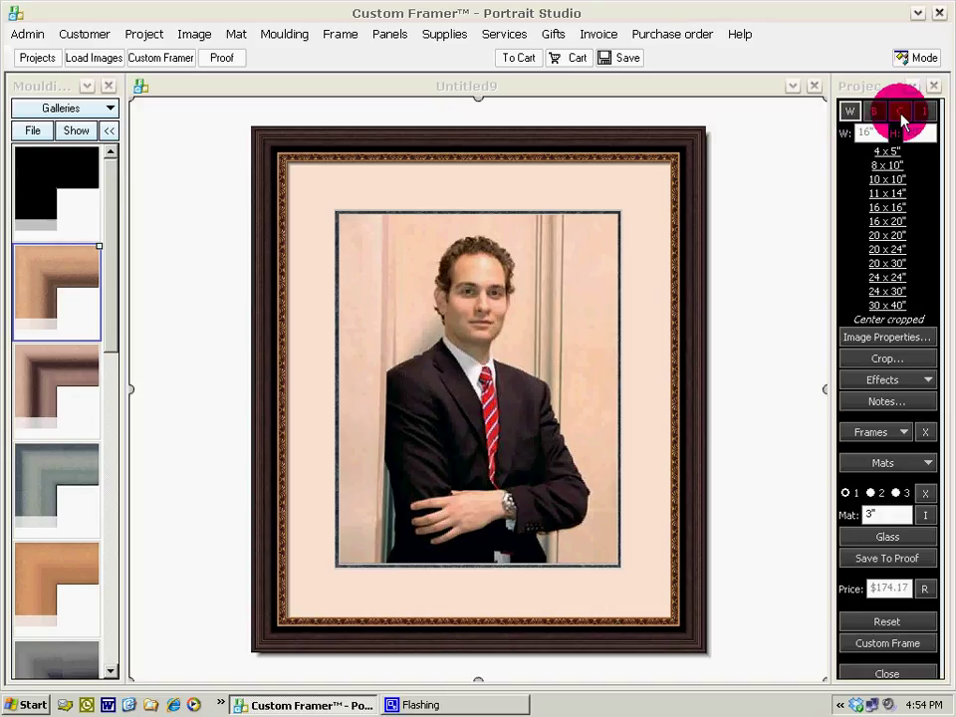
pyautogui.click(899, 111)
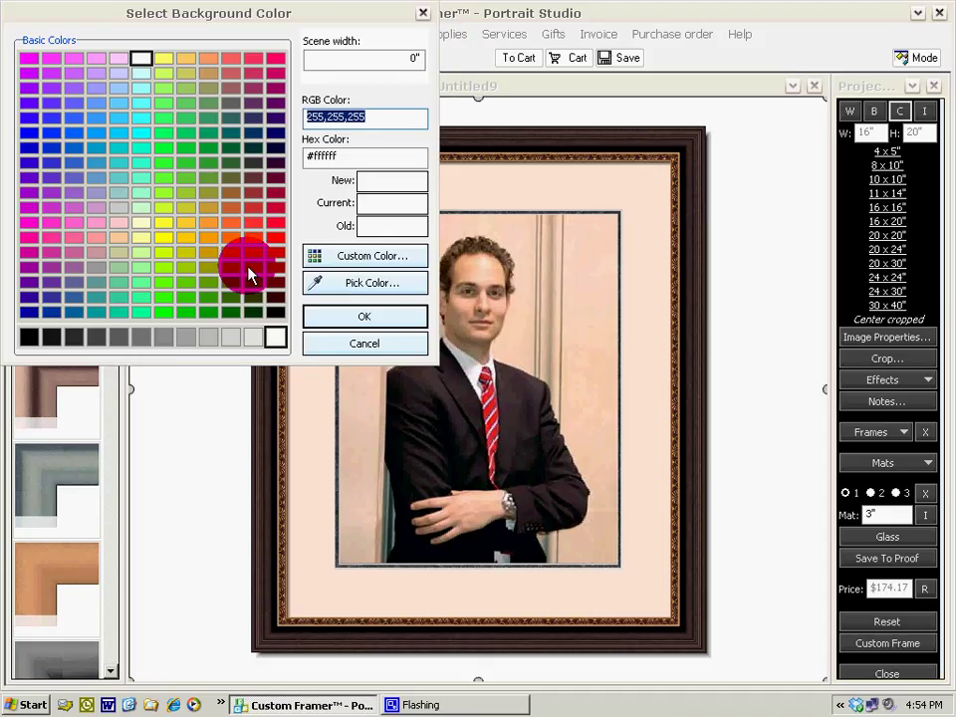
pyautogui.click(230, 222)
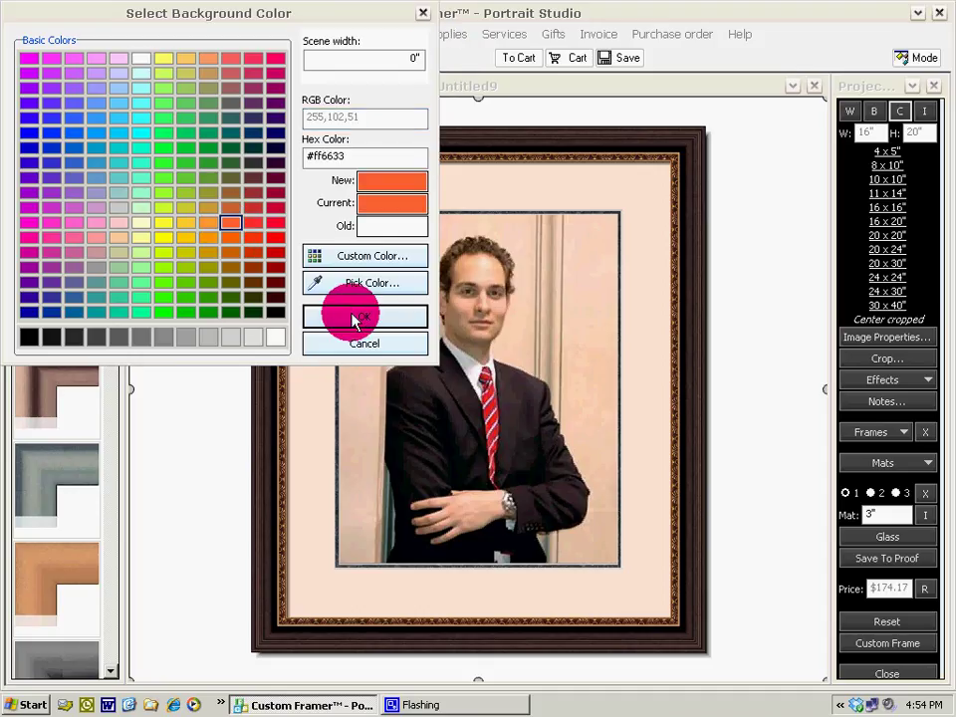
pyautogui.click(355, 319)
# - Place the portrait in the 'Fireplace red' room scene and view it hanging full-screen
pyautogui.click(923, 112)
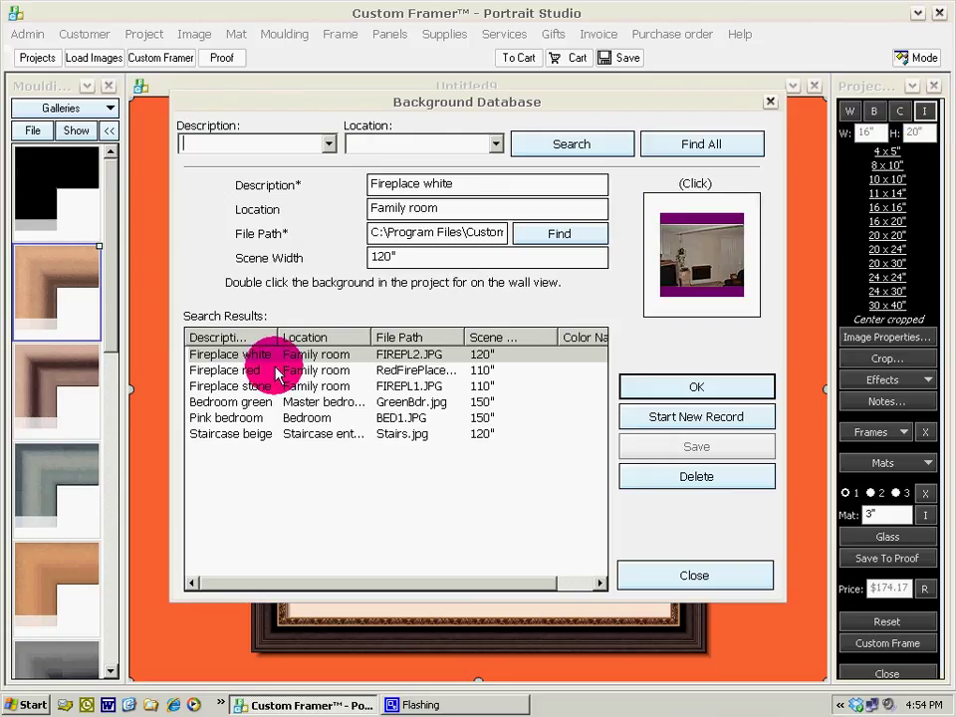
pyautogui.click(281, 369)
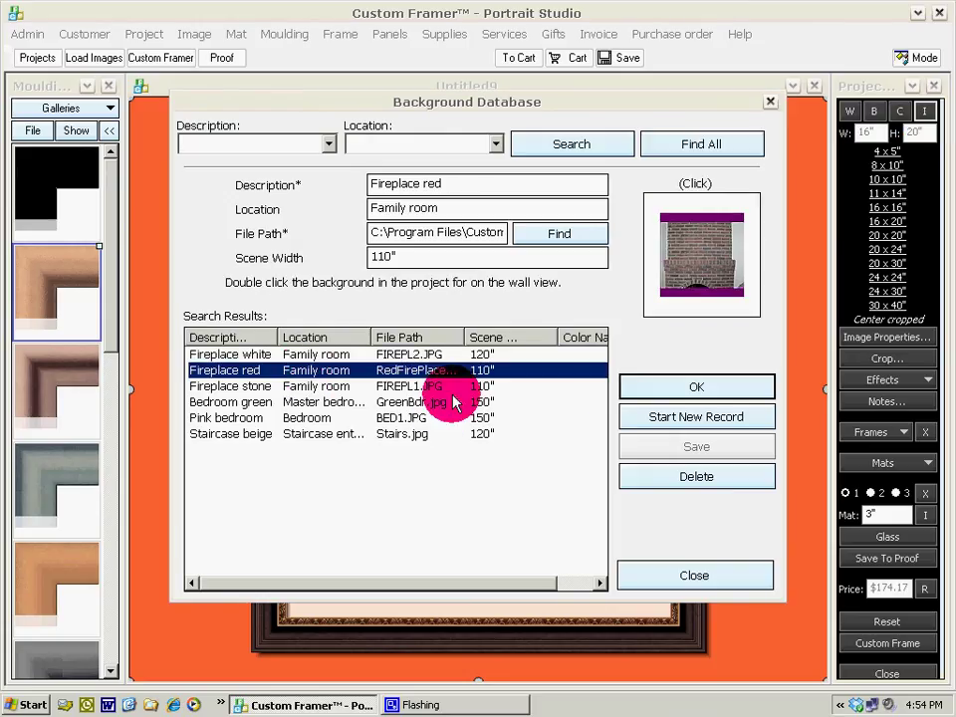
pyautogui.click(652, 388)
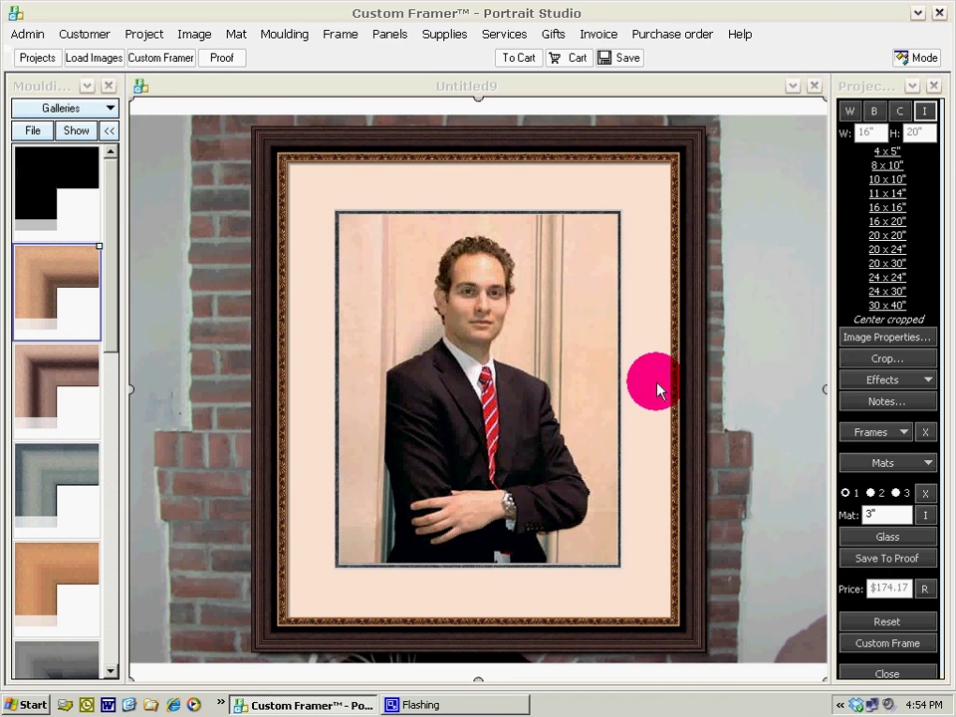
pyautogui.click(794, 351)
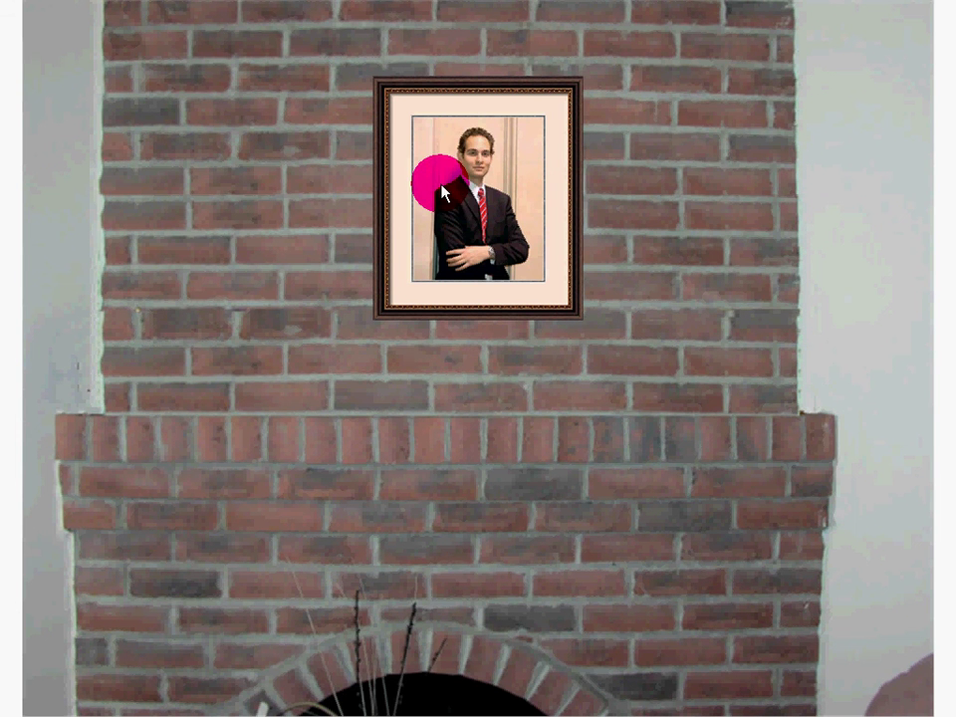
# - Nudge the portrait higher on the fireplace wall and return to the framing editor
pyautogui.moveTo(444, 192)
pyautogui.mouseDown()
pyautogui.moveTo(284, 165)
pyautogui.moveTo(222, 166)
pyautogui.moveTo(489, 192)
pyautogui.moveTo(460, 188)
pyautogui.mouseUp()
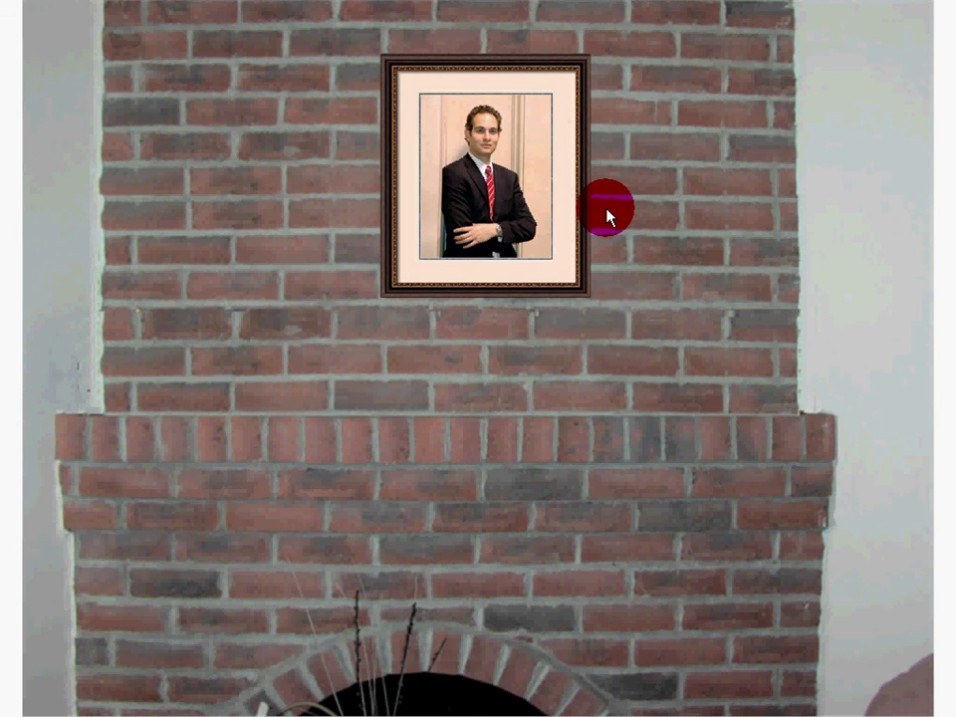
pyautogui.moveTo(607, 214); pyautogui.dragTo(604, 209)
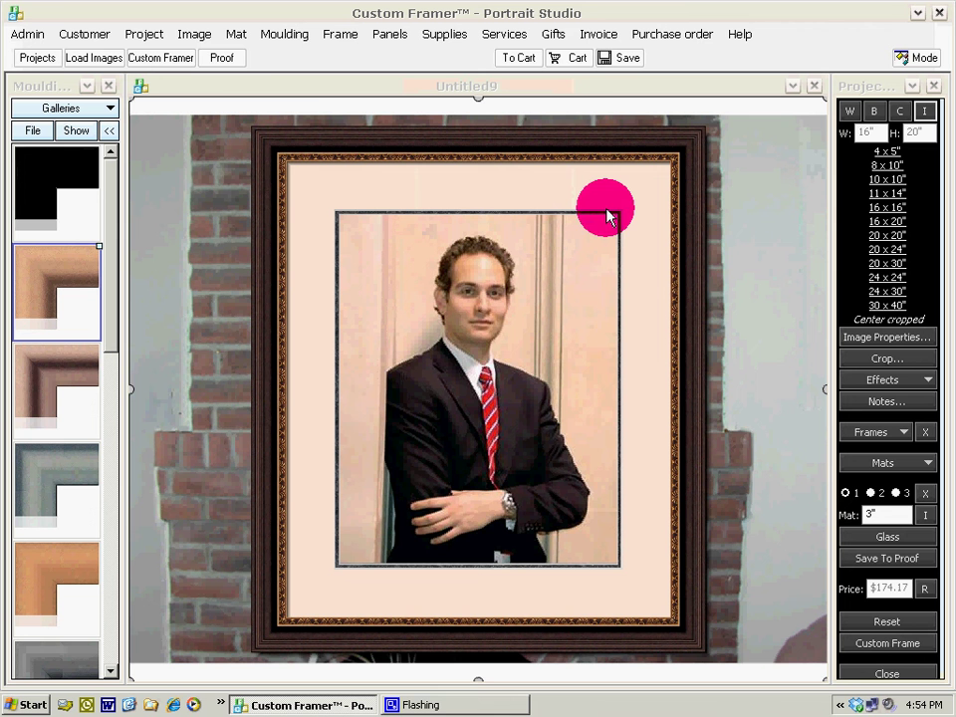
# - Switch to the proof grid of portraits and glance at the Mode dropdown options
pyautogui.click(223, 58)
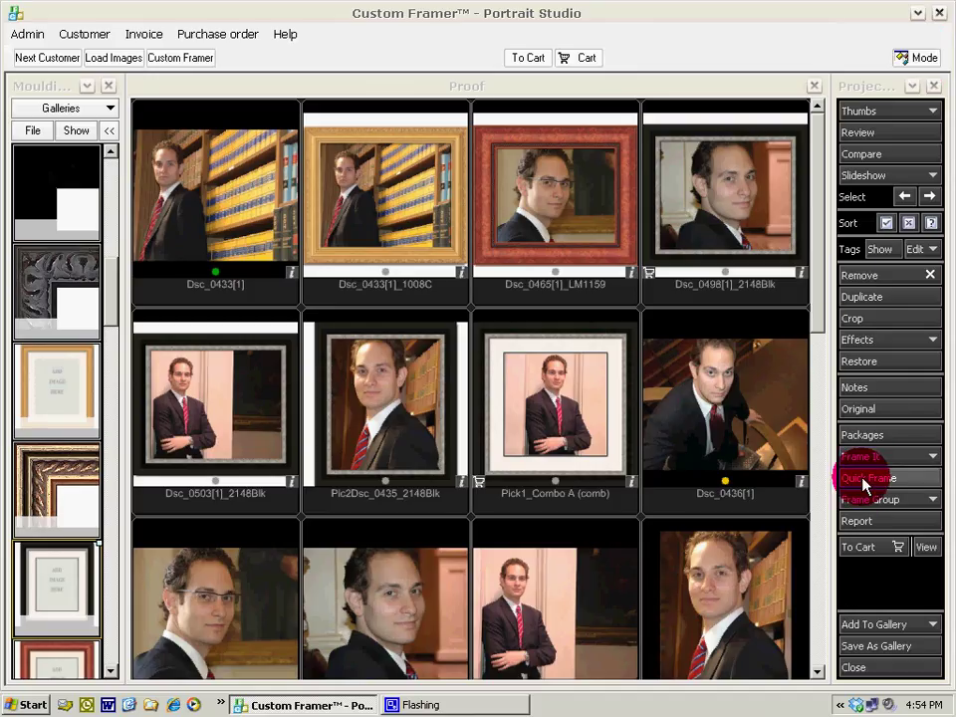
pyautogui.click(920, 60)
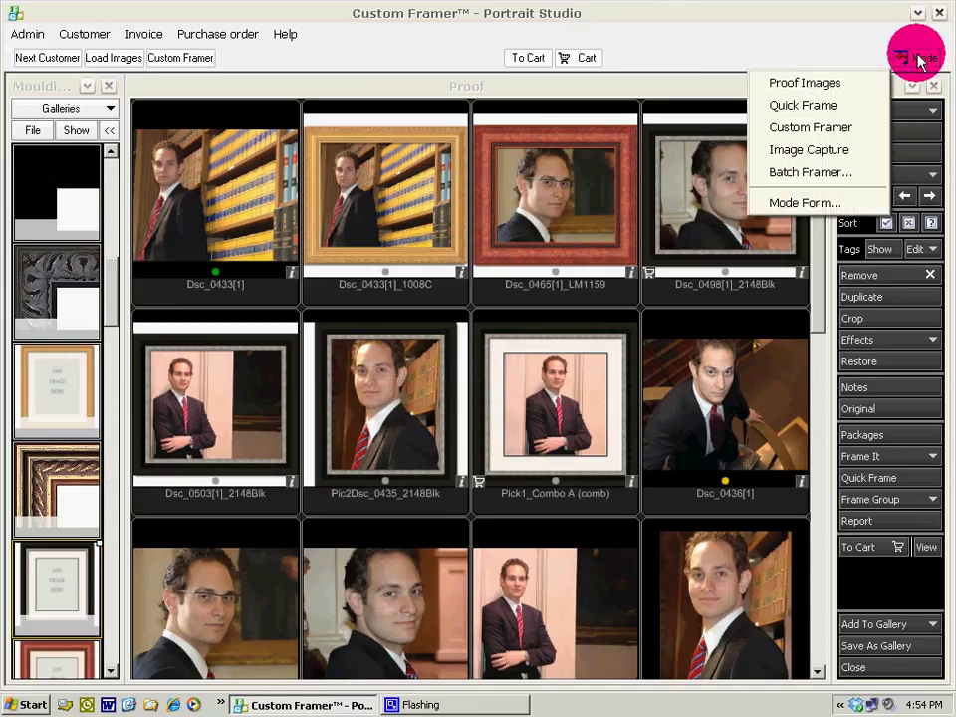
pyautogui.click(825, 42)
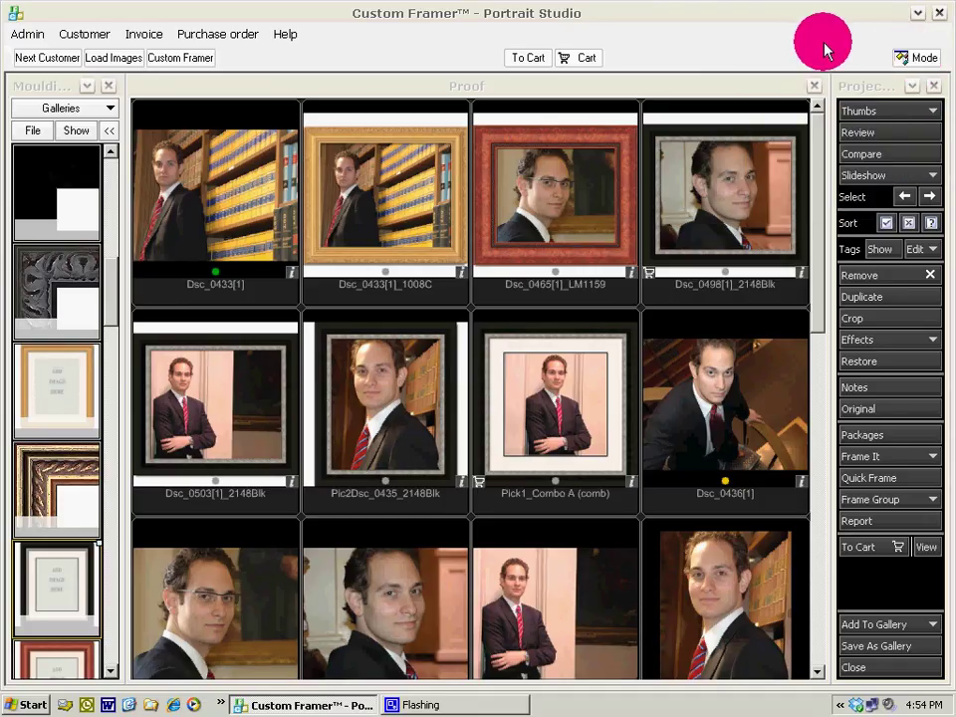